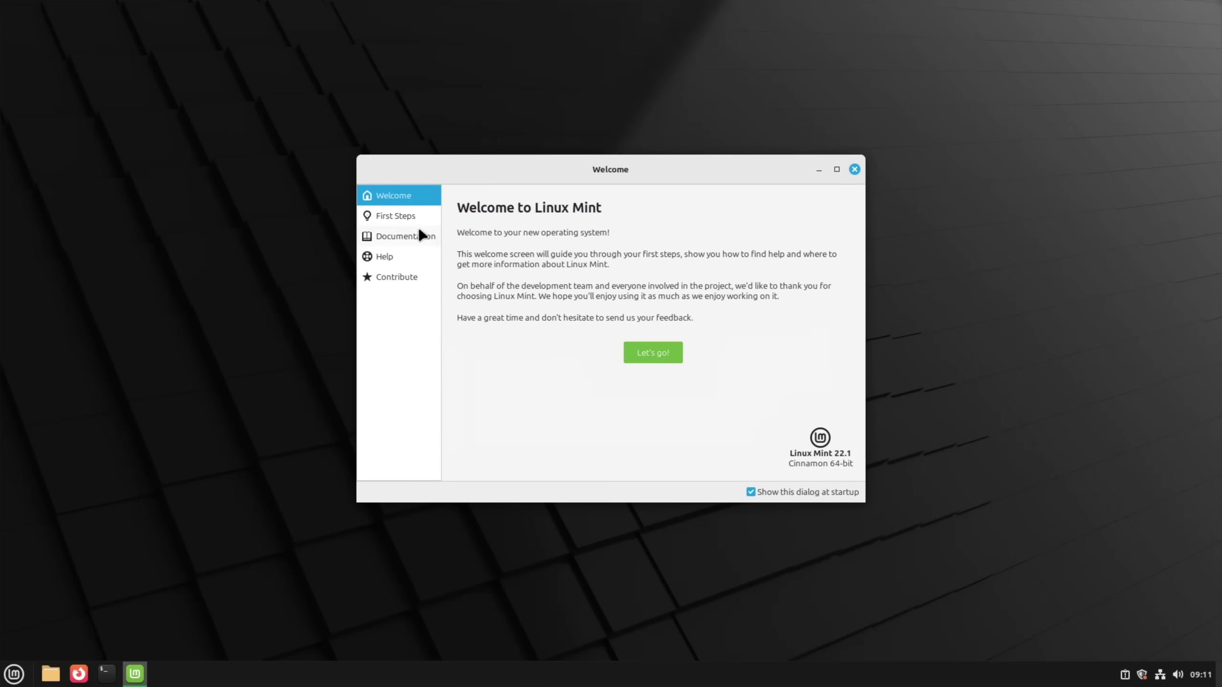
# - Browse the Welcome screen's First Steps, then open Display Settings from the desktop menu
pyautogui.click(407, 221)
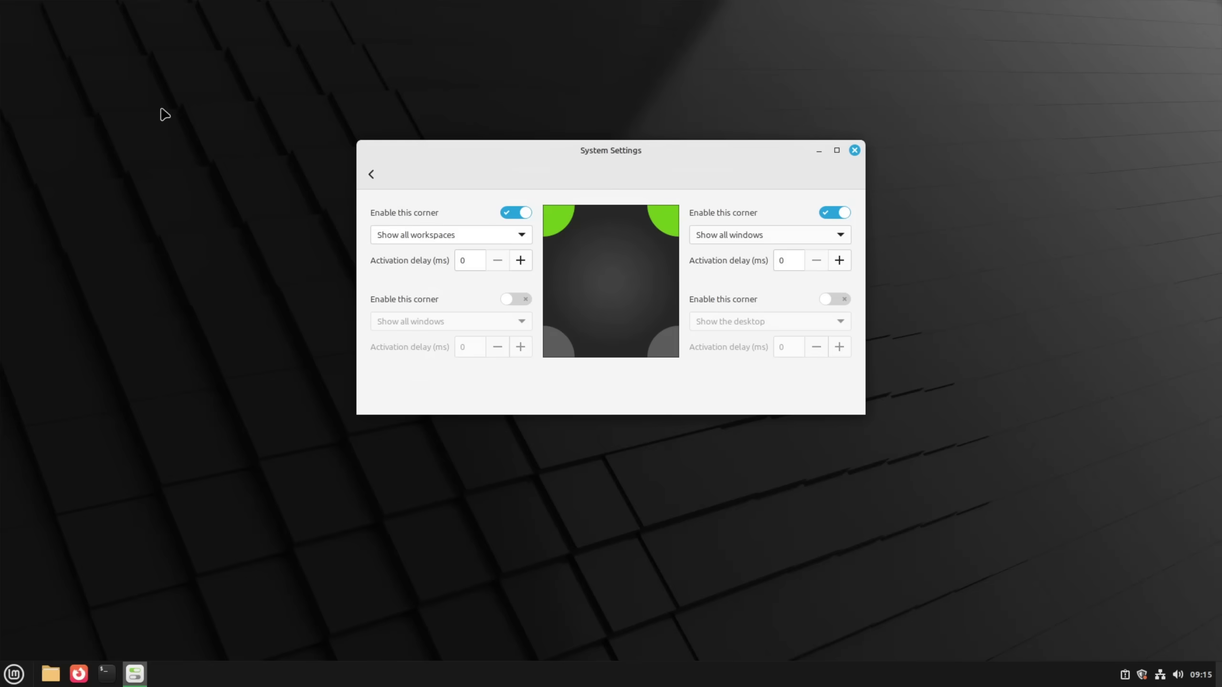
pyautogui.moveTo(1, 1)
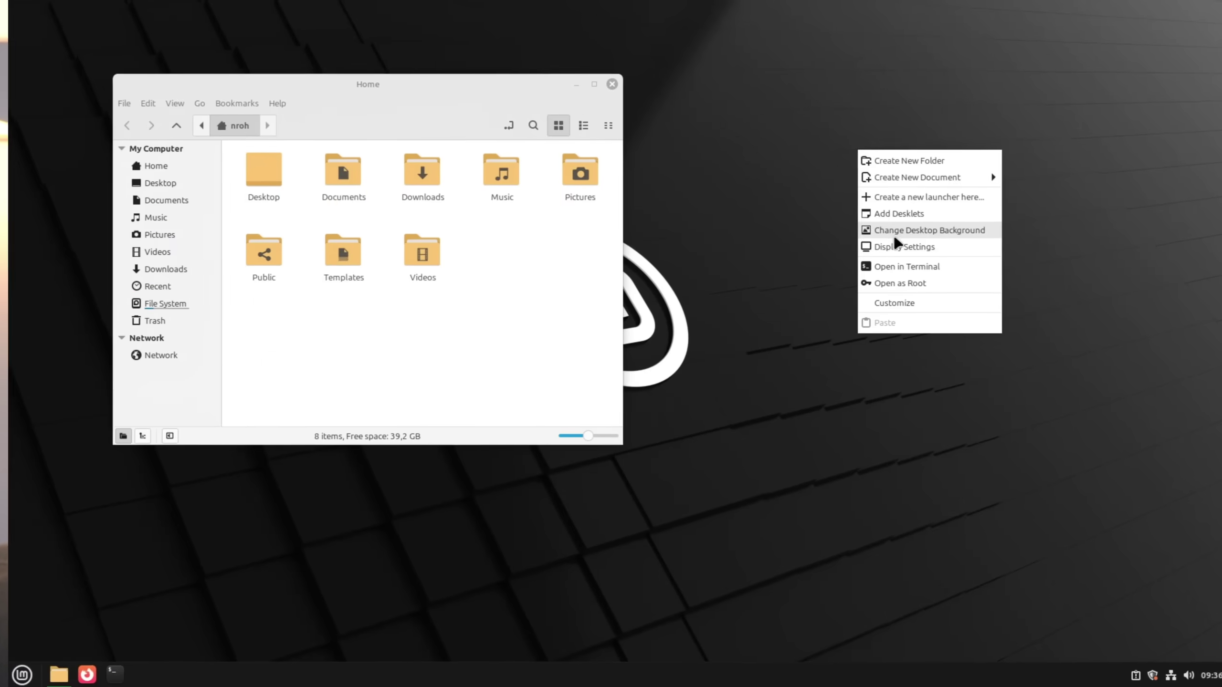
pyautogui.click(896, 245)
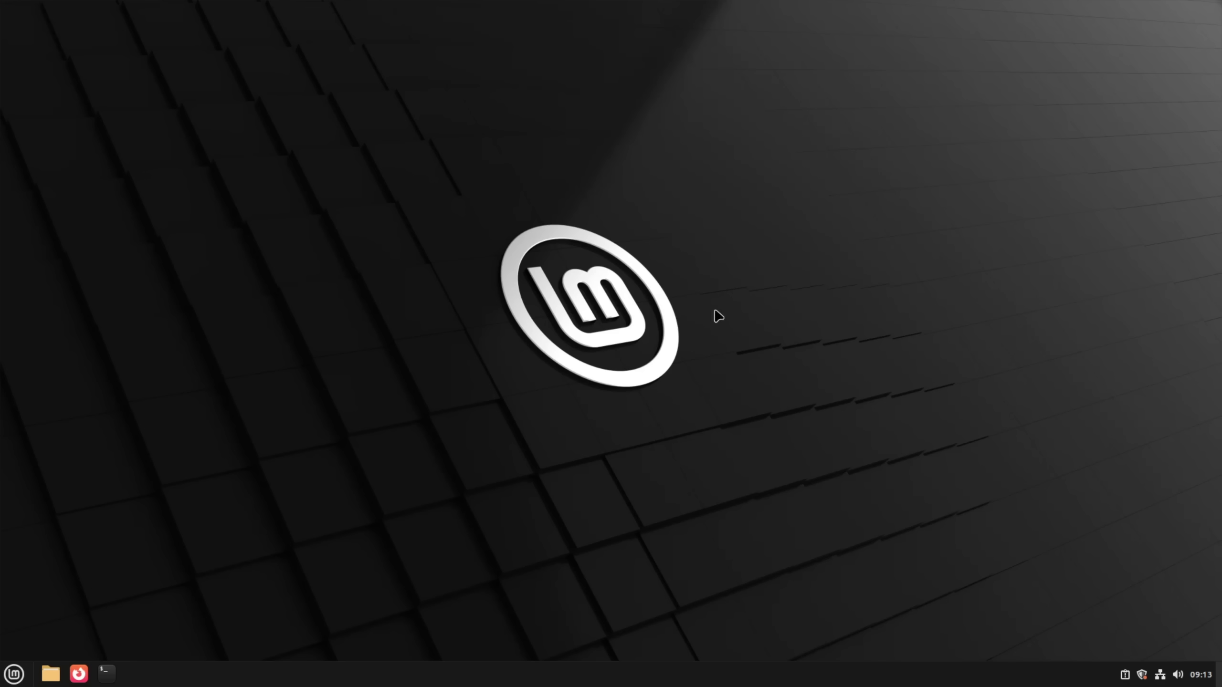
# - Enable the top-right hot corner and keep the top-left corner on Show all workspaces
pyautogui.moveTo(1, 1)
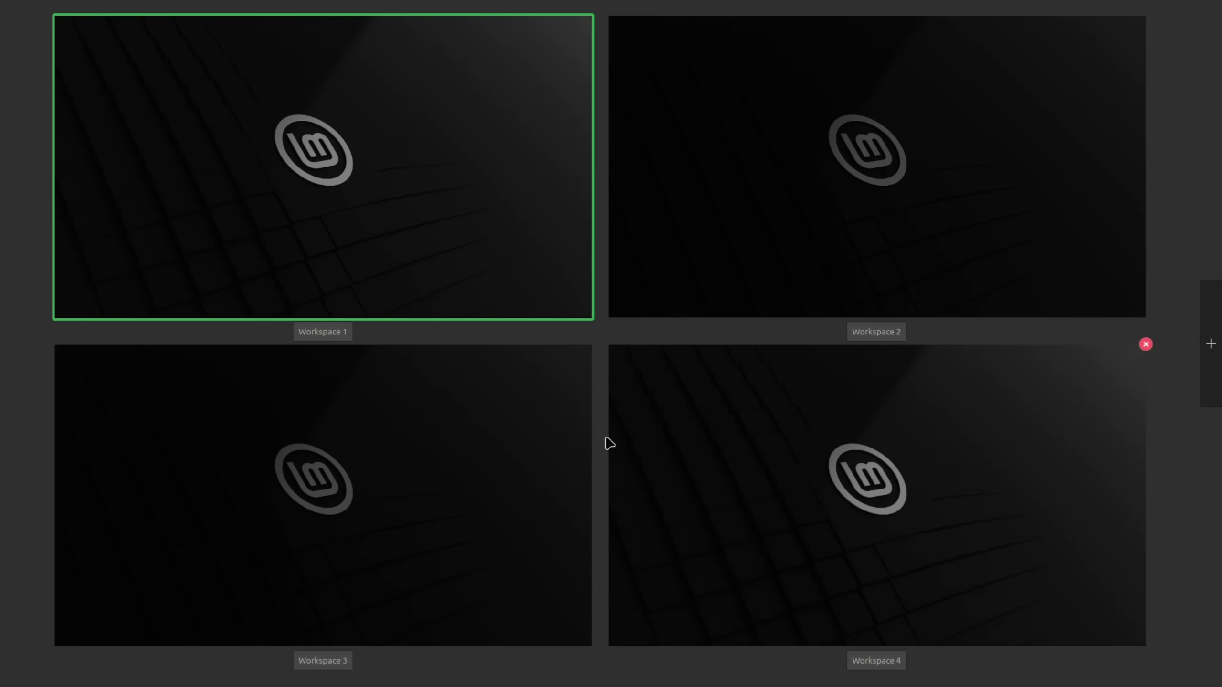
pyautogui.click(402, 243)
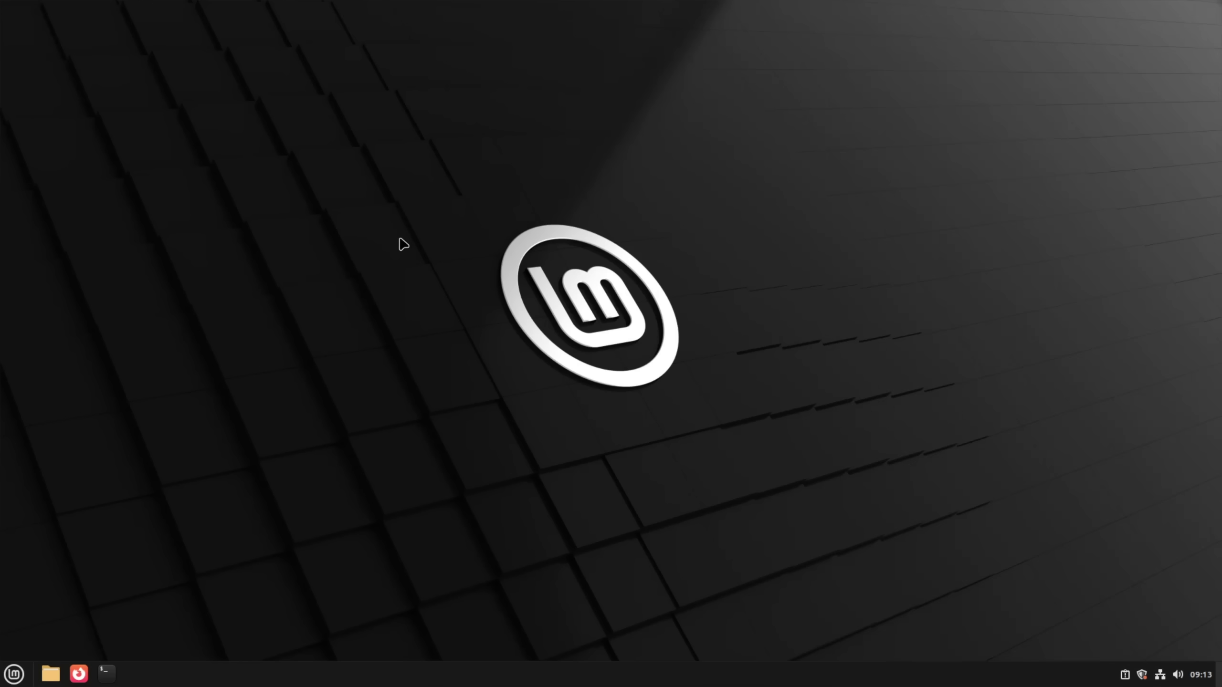
pyautogui.moveTo(1, 1)
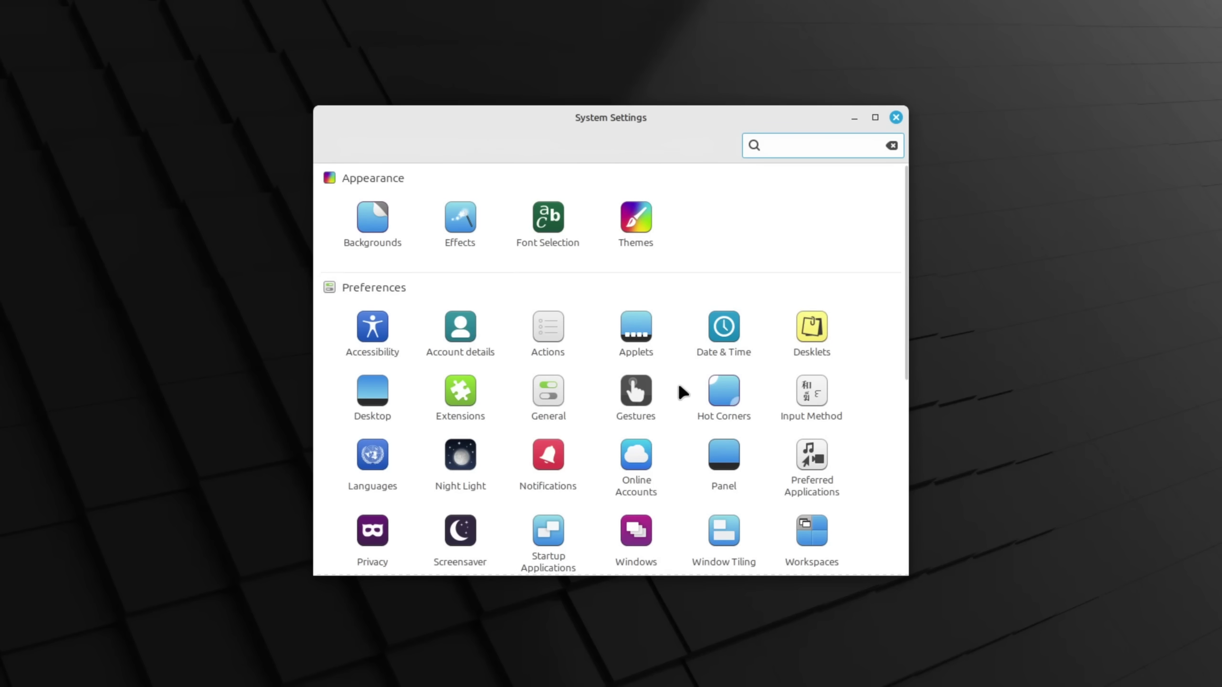
pyautogui.click(729, 395)
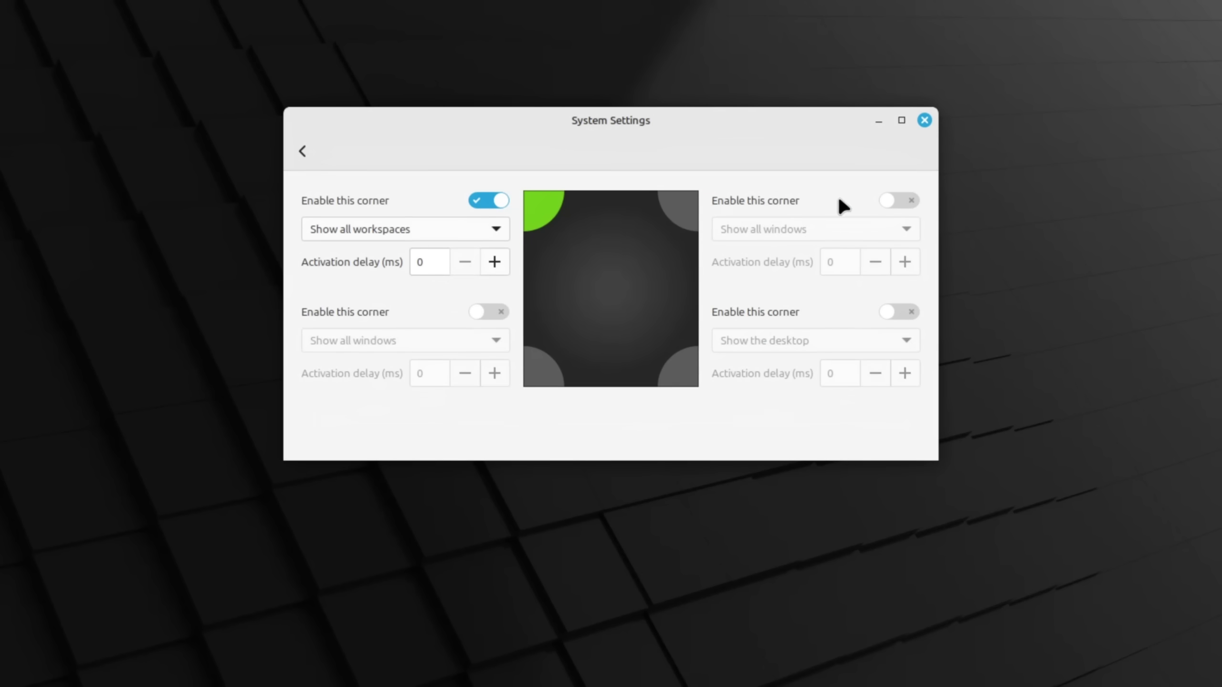
pyautogui.click(898, 200)
pyautogui.click(405, 229)
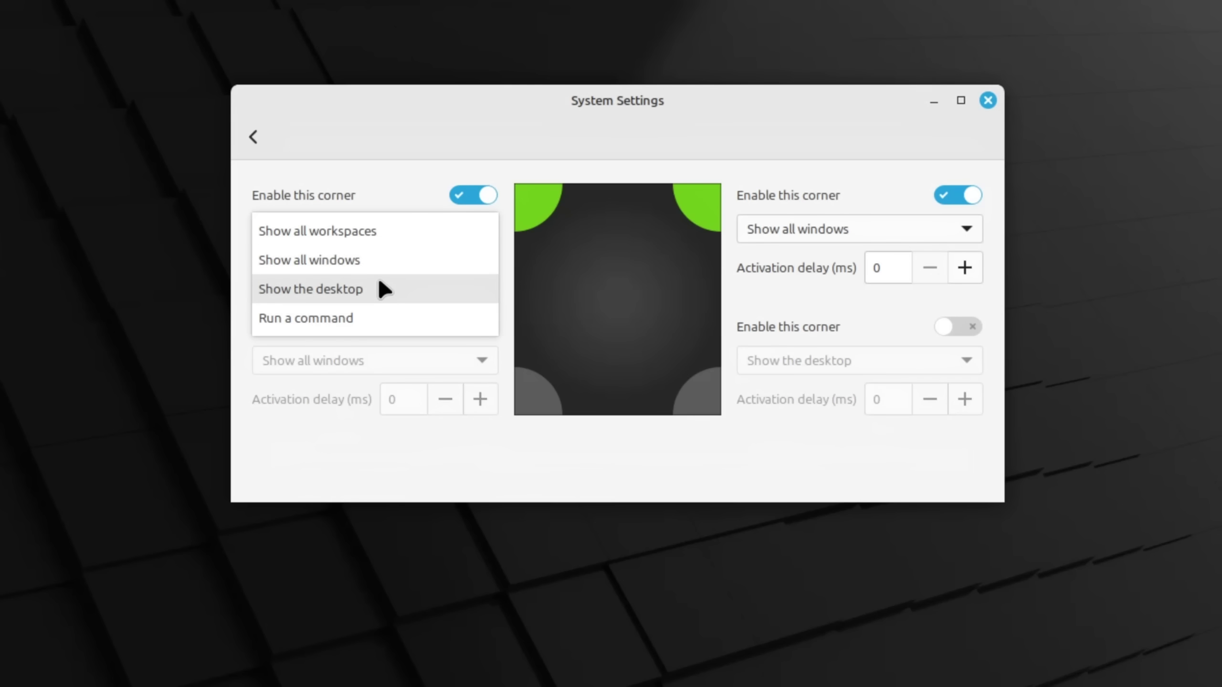
pyautogui.click(337, 231)
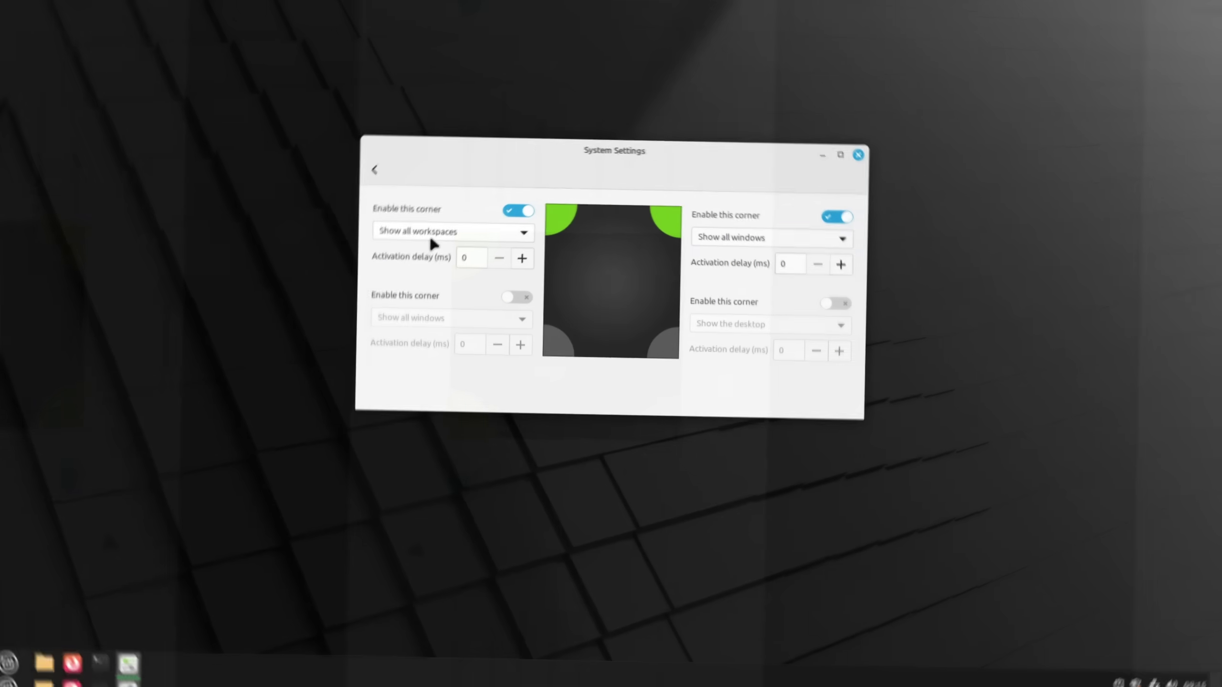
pyautogui.moveTo(0, 0)
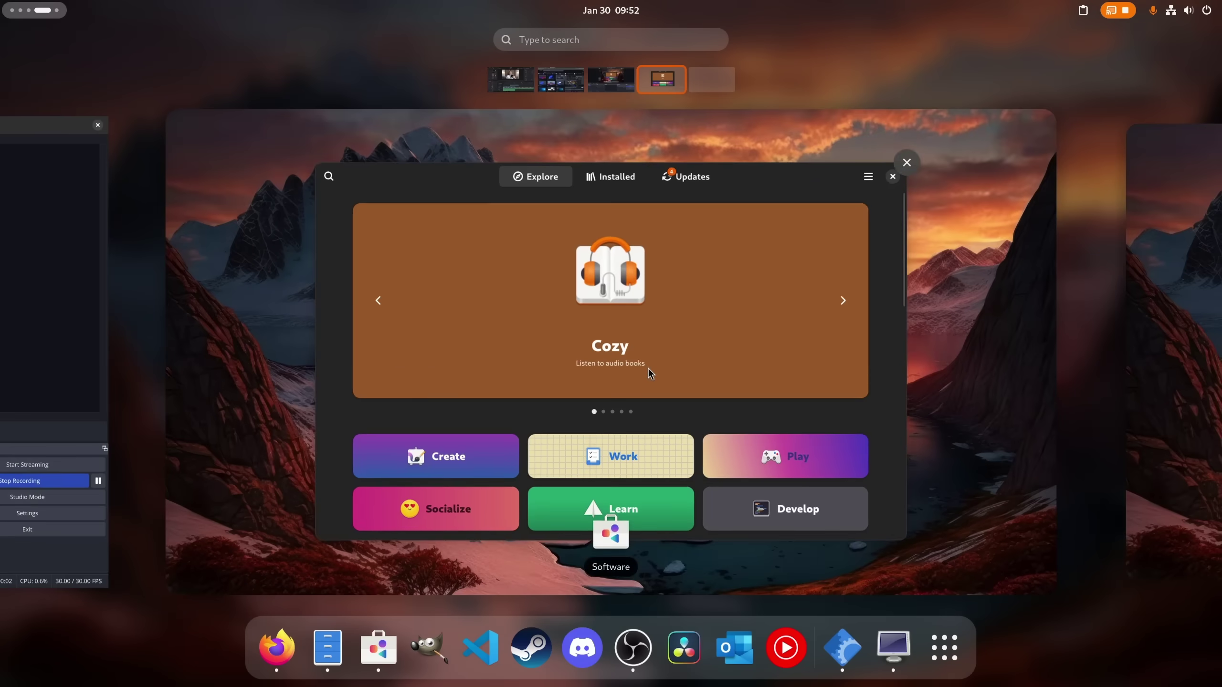
# - Switch between workspaces with Ctrl+Alt+arrow shortcuts, show all windows, then dismiss that view
pyautogui.scroll(2, 650, 368)
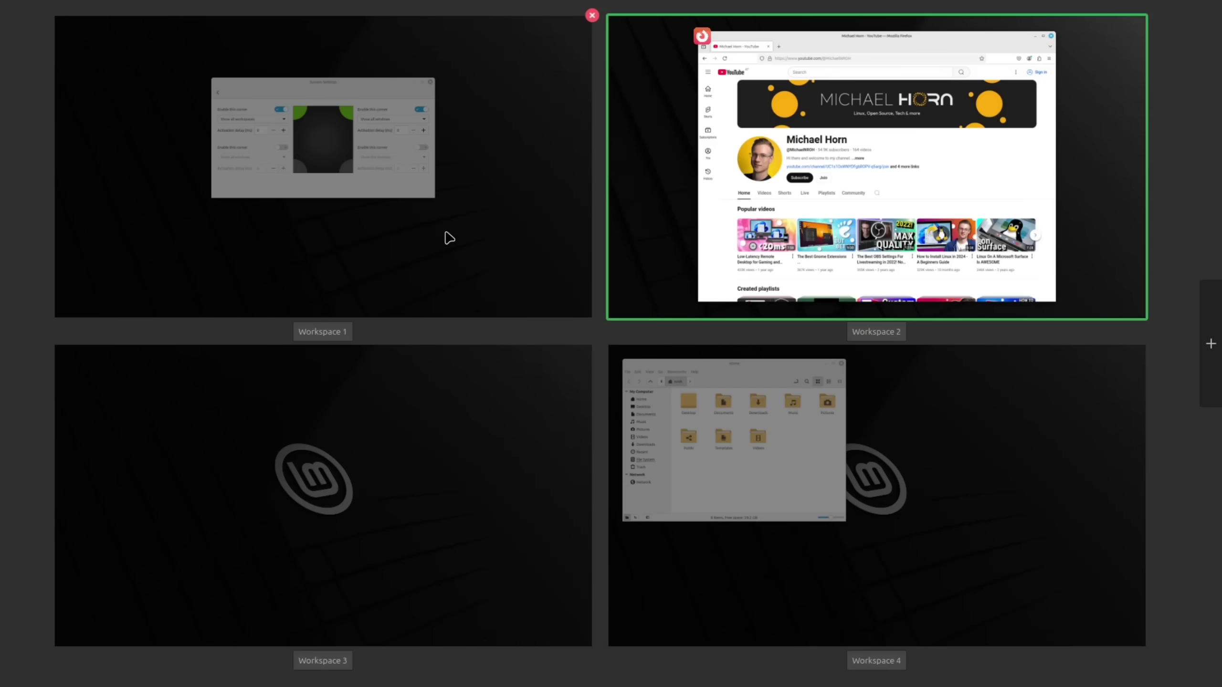
pyautogui.hotkey('ctrl', 'alt', 'Right')
pyautogui.hotkey('ctrl', 'alt', 'Right')
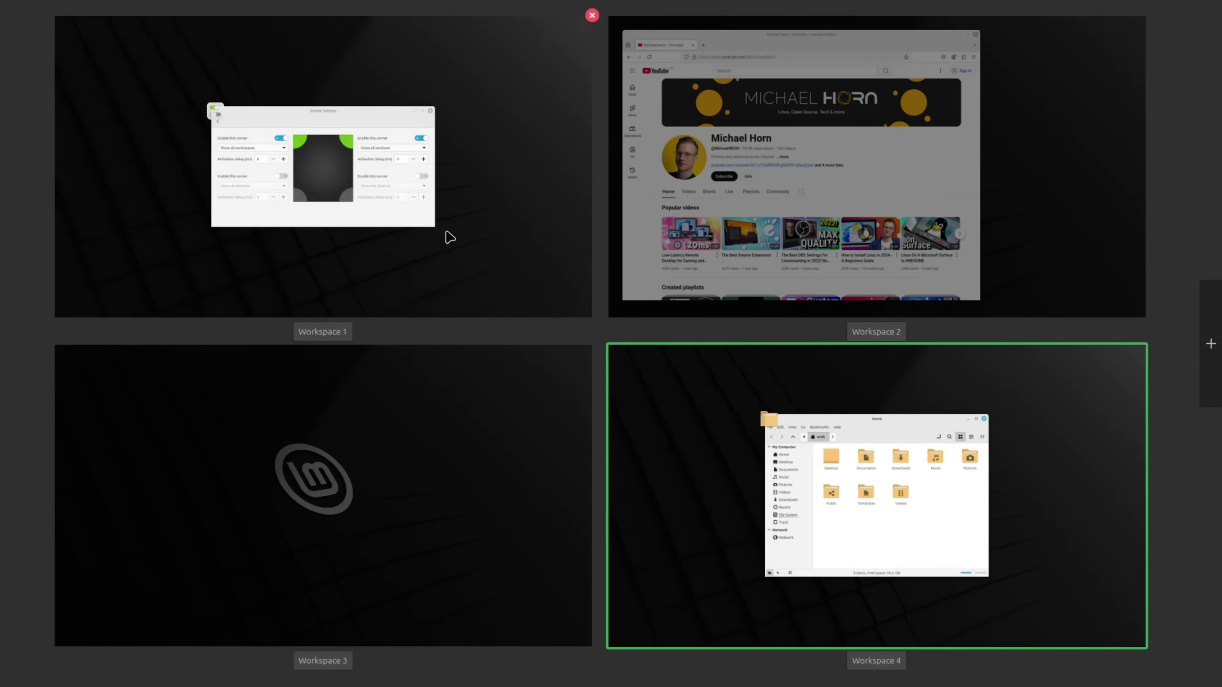
pyautogui.hotkey('ctrl', 'alt', 'Left')
pyautogui.hotkey('ctrl', 'alt', 'Left')
pyautogui.hotkey('ctrl', 'alt', 'Left')
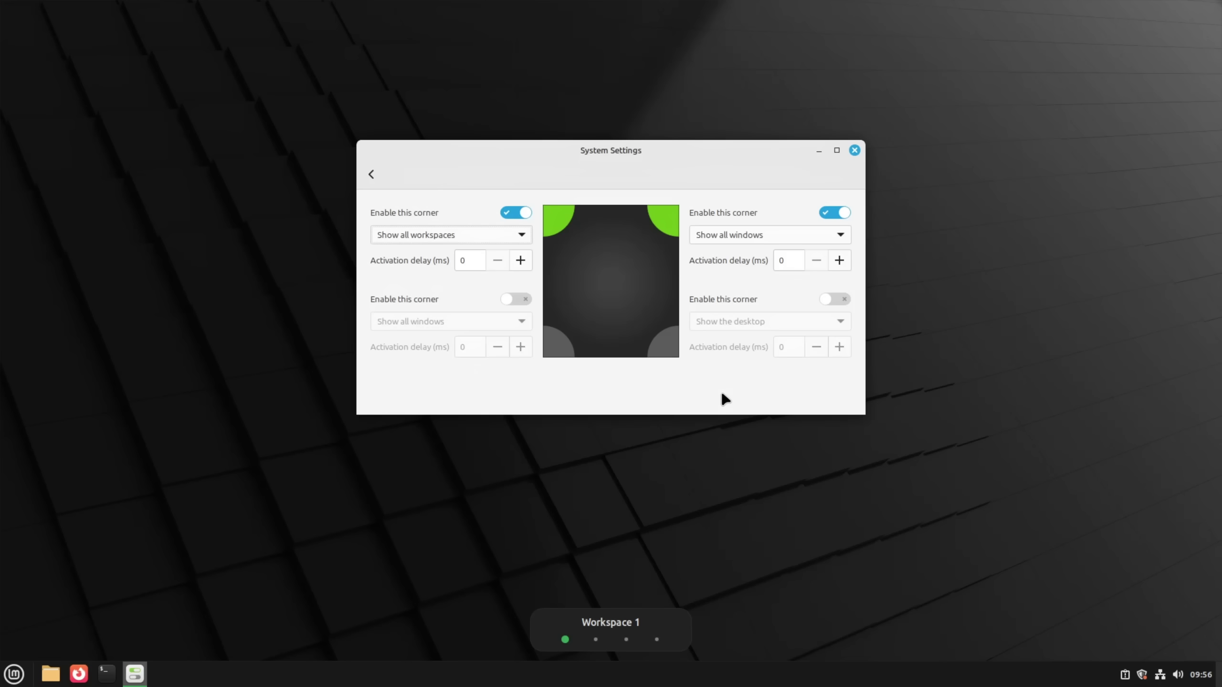
pyautogui.hotkey('ctrl', 'alt', 'Down')
pyautogui.press('Escape')
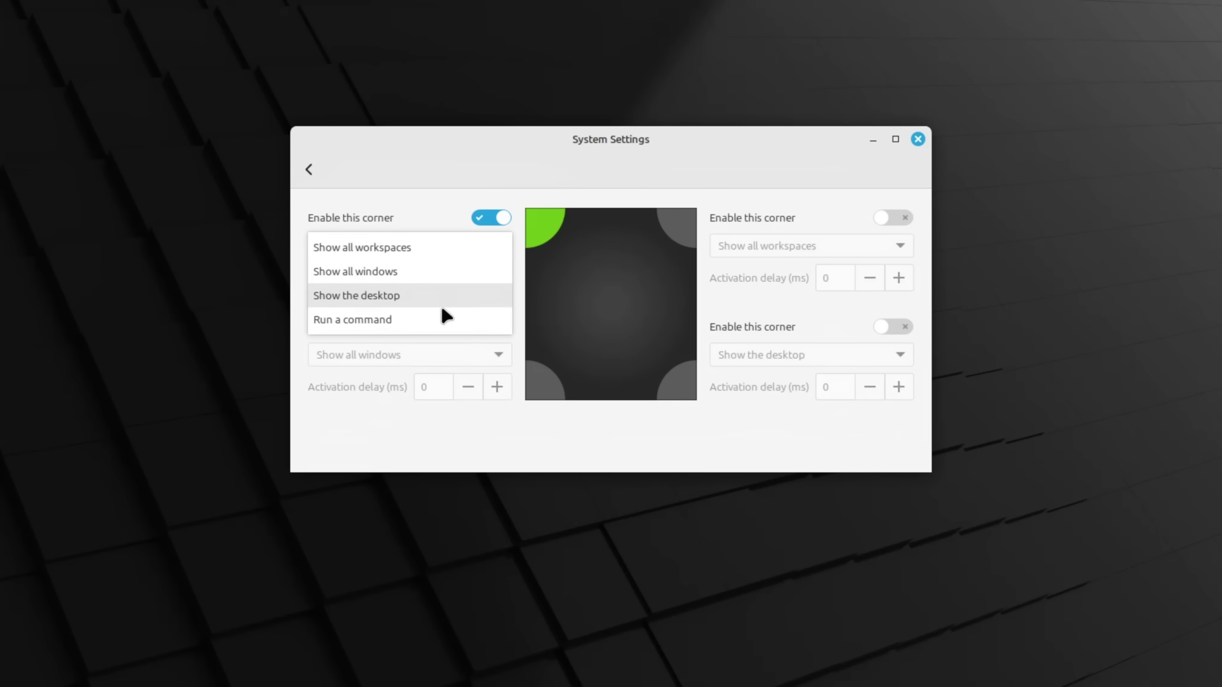
# - Make the top-left corner run 'flatpak run com.discordapp.Discord' and test that it launches Discord
pyautogui.click(436, 320)
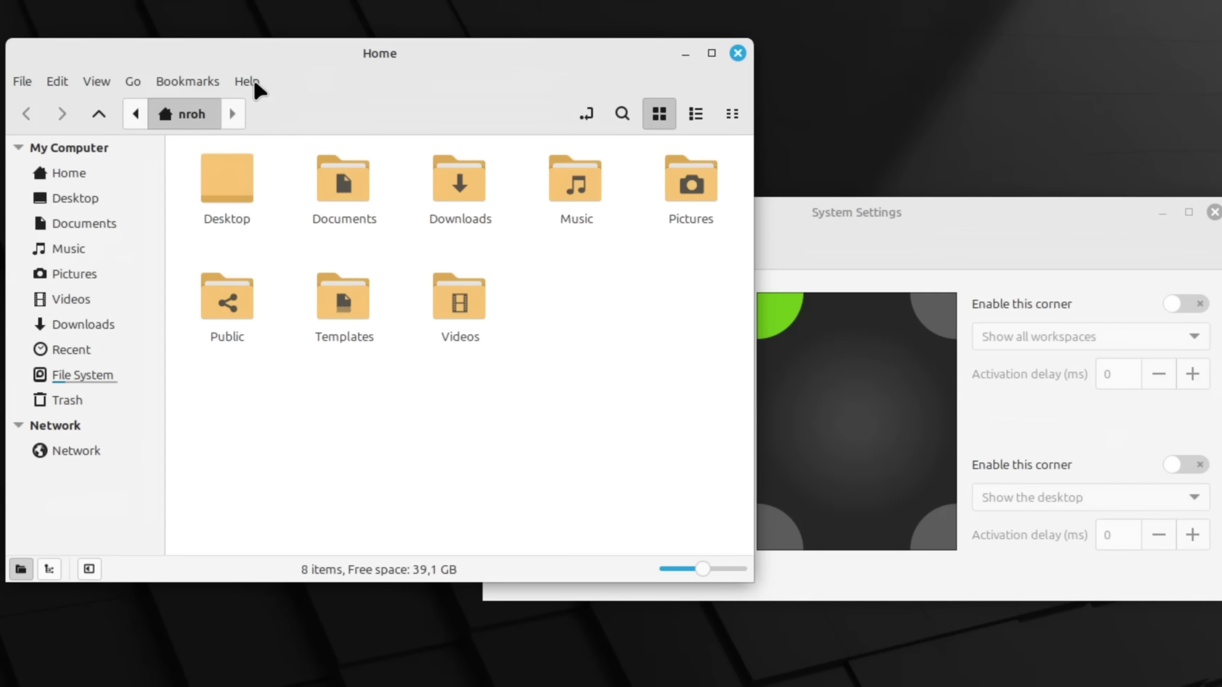
pyautogui.click(250, 82)
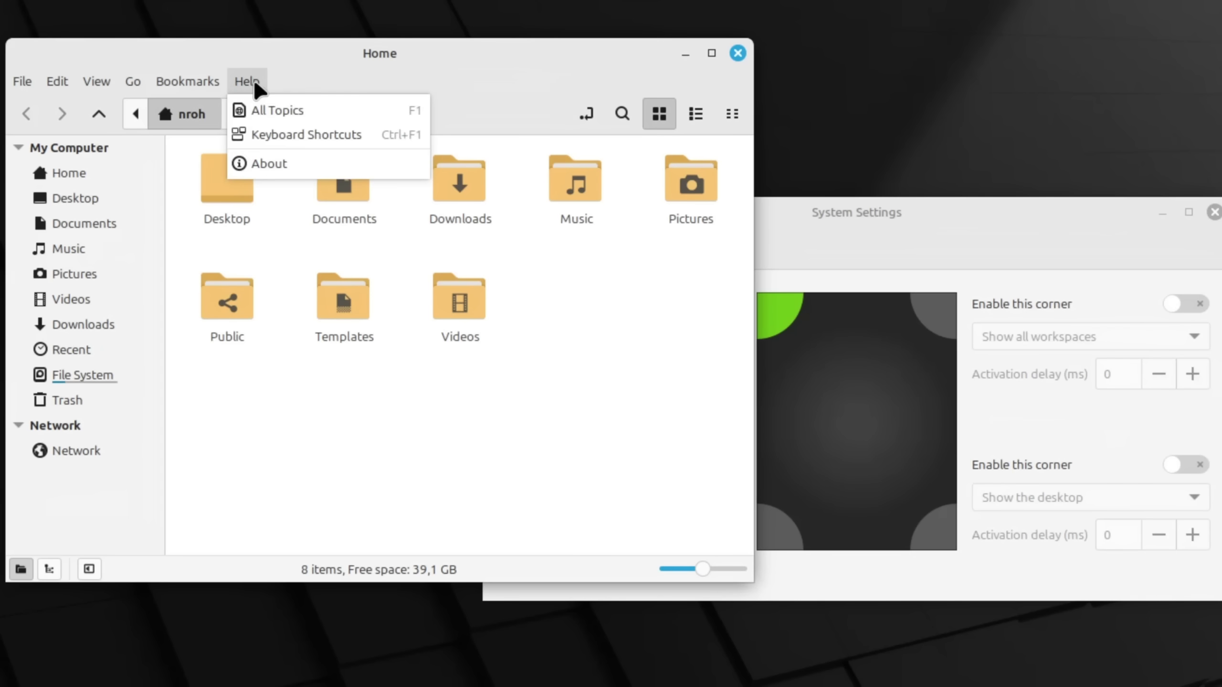
pyautogui.click(269, 164)
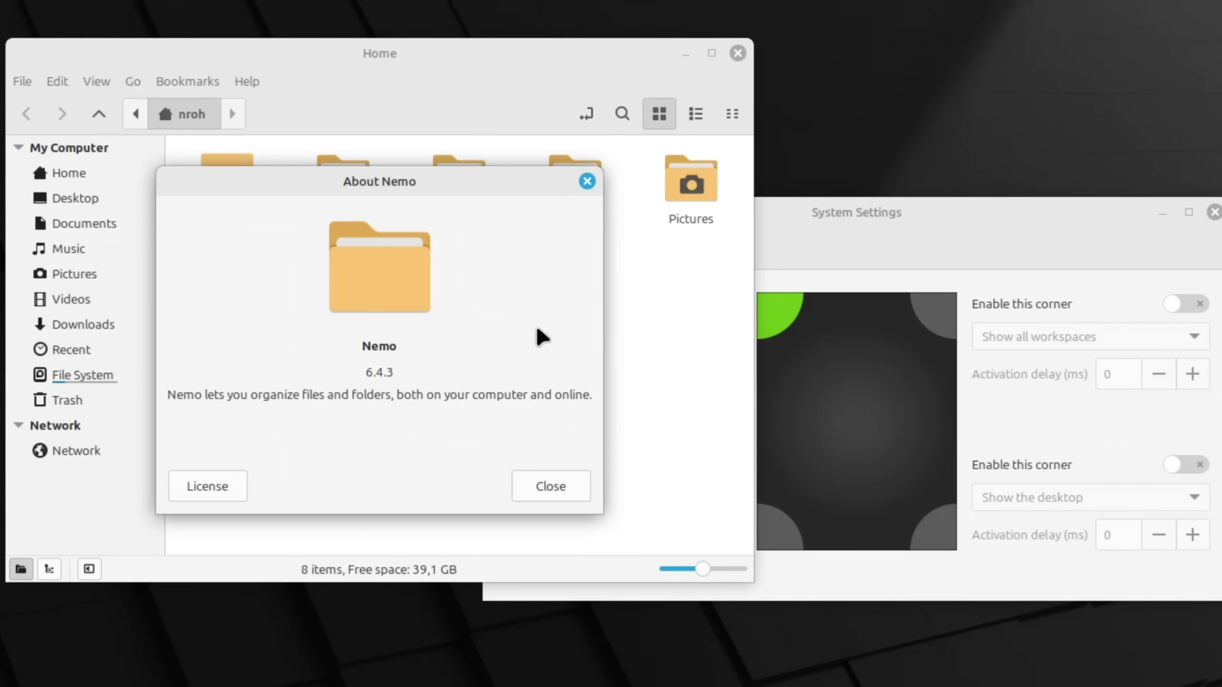
pyautogui.click(767, 258)
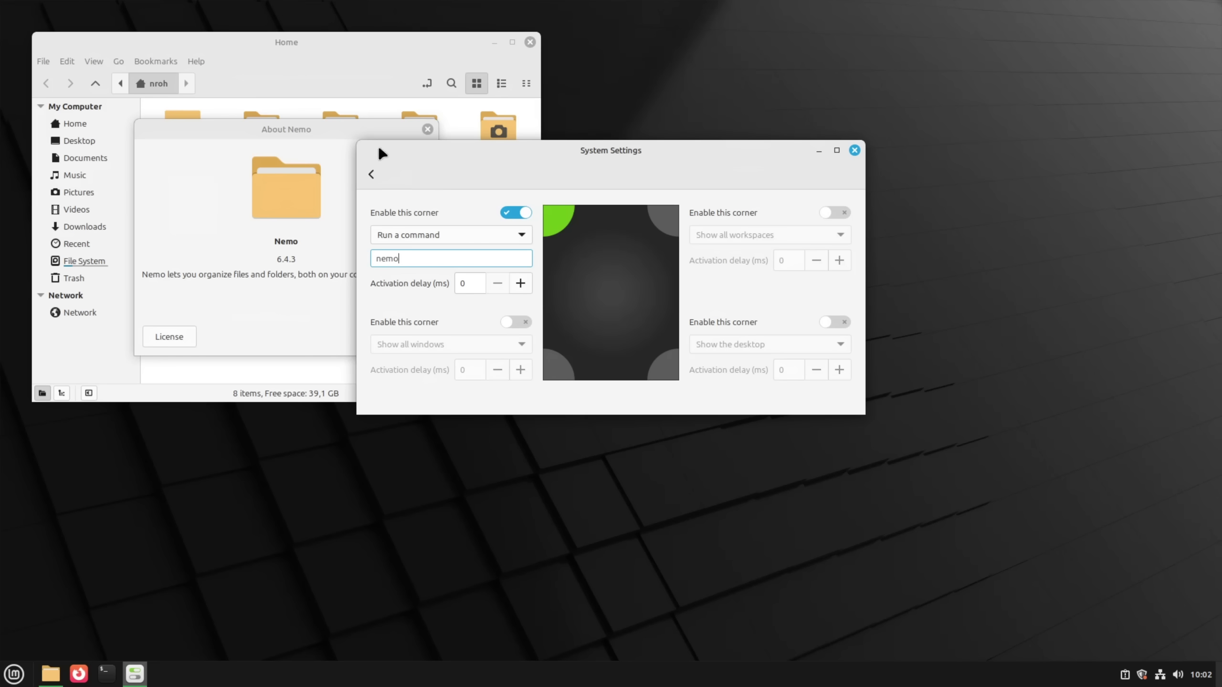
pyautogui.moveTo(0, 0)
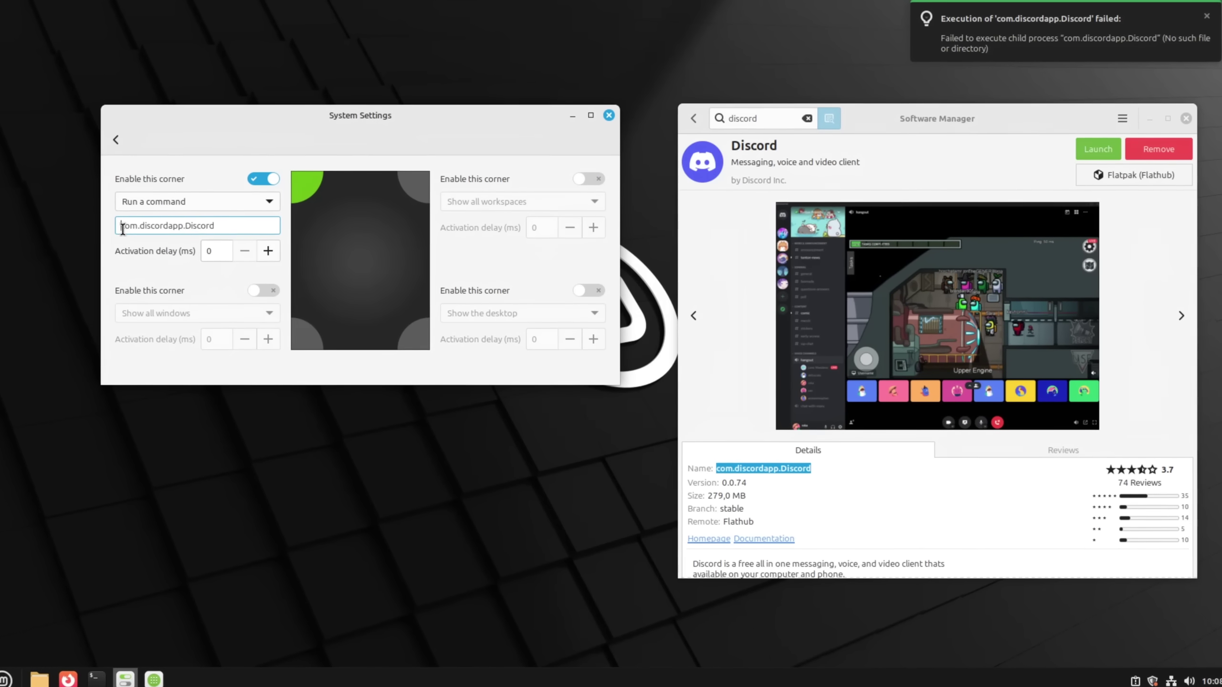
pyautogui.write('pak run')
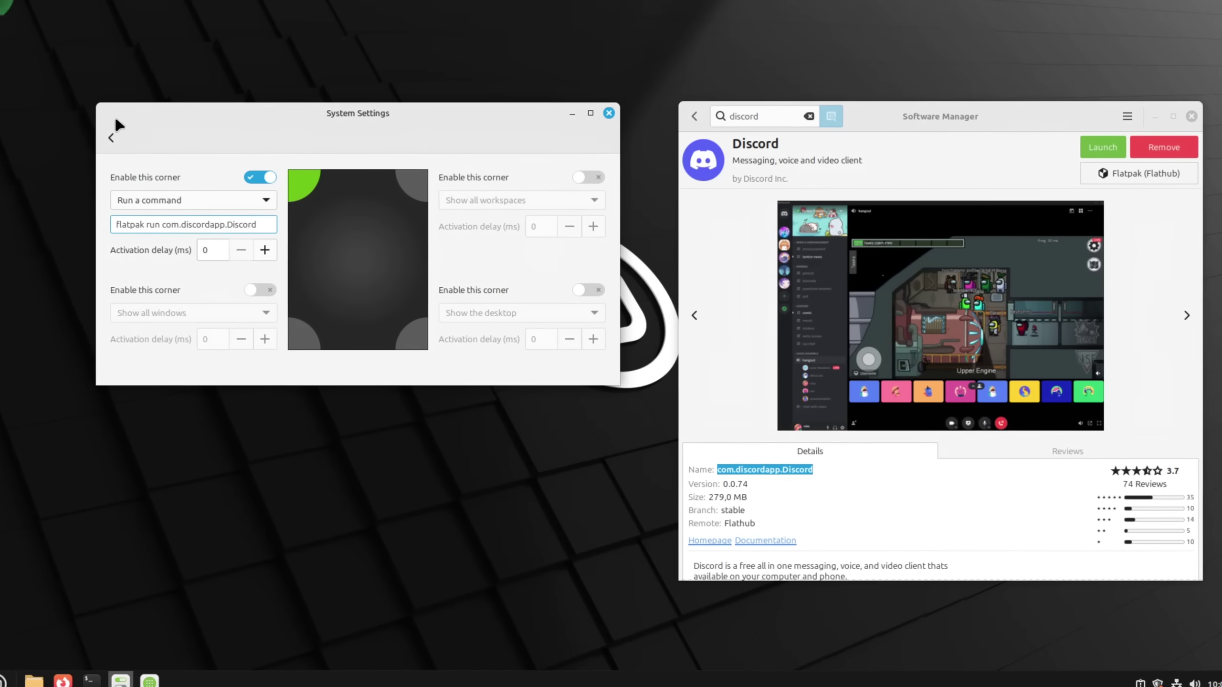
pyautogui.click(627, 326)
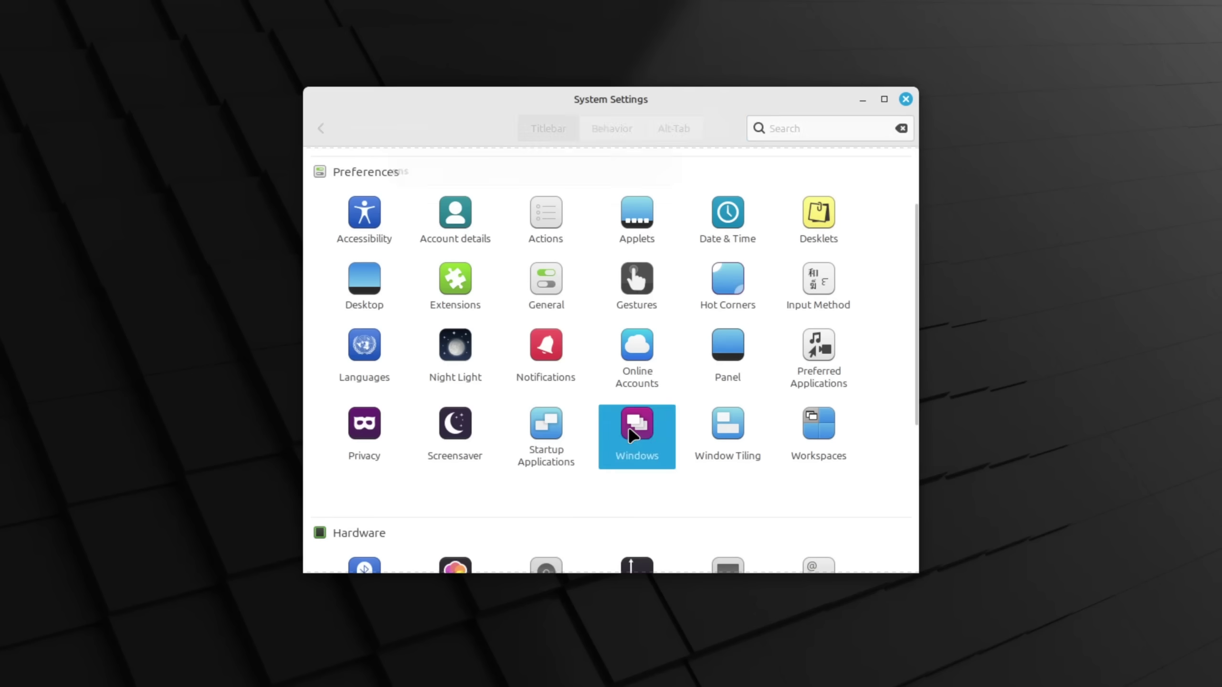
# - Review the Window Focus mode options, then raise the Firefox window above the file manager
pyautogui.click(603, 132)
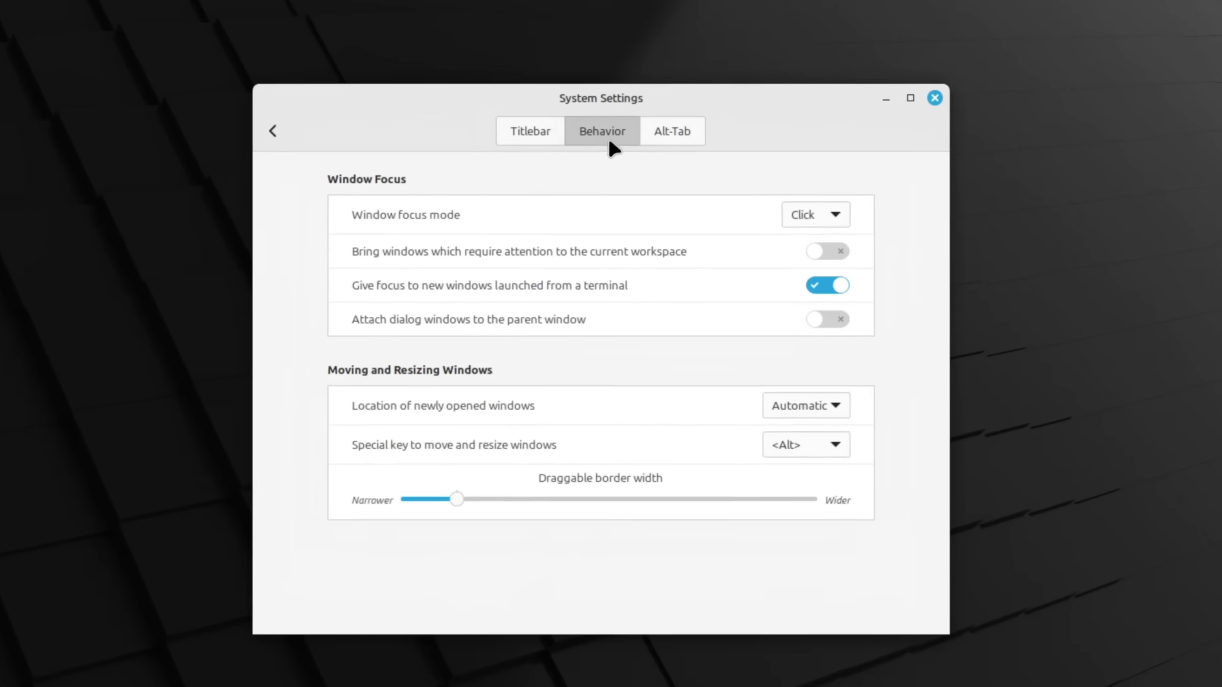
pyautogui.click(816, 215)
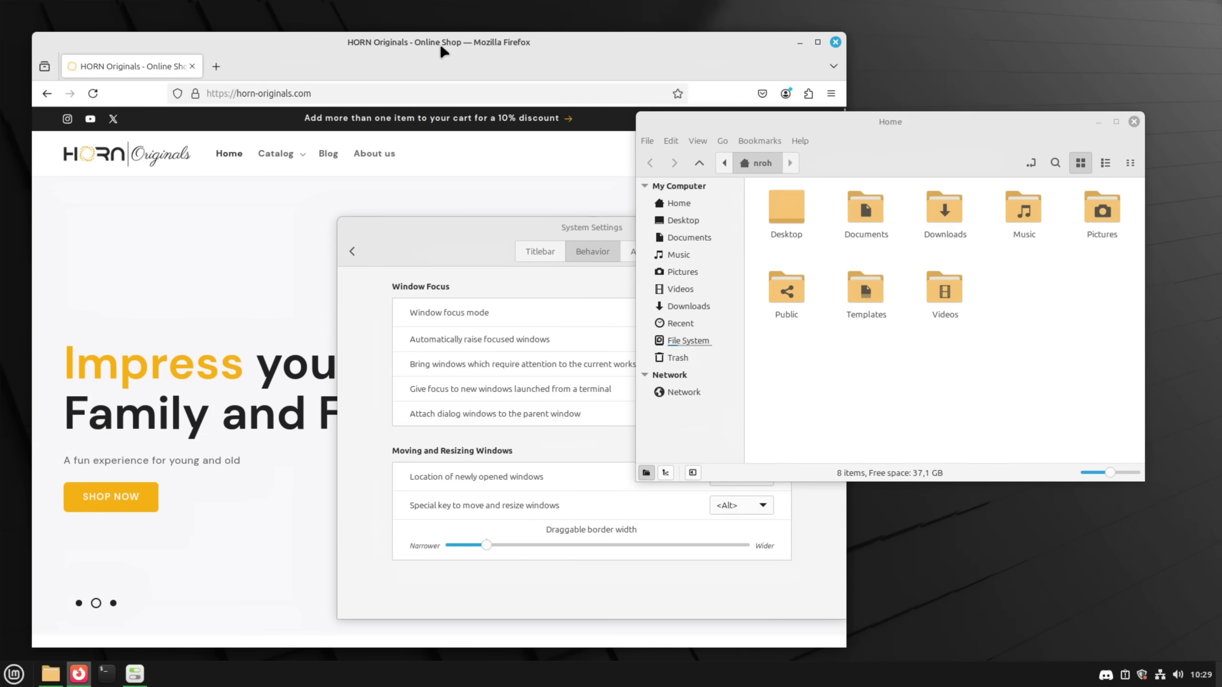
pyautogui.click(217, 68)
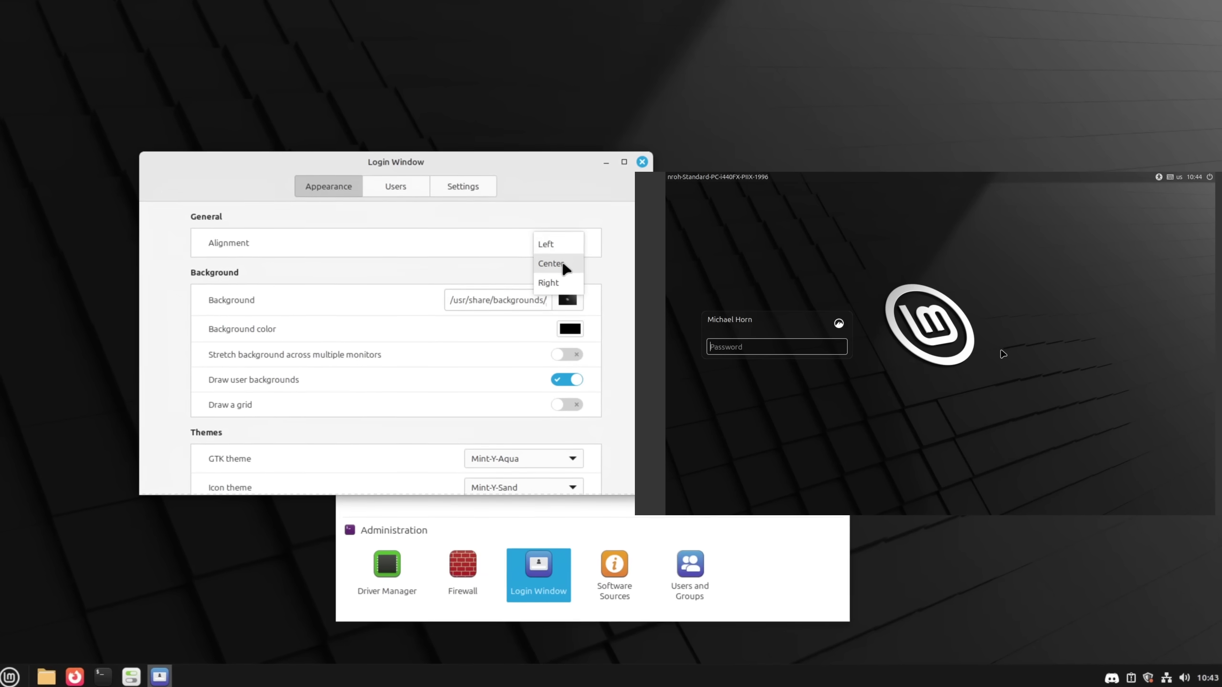
# - Set the login box alignment to Center and check the Monitor option under Settings
pyautogui.click(564, 266)
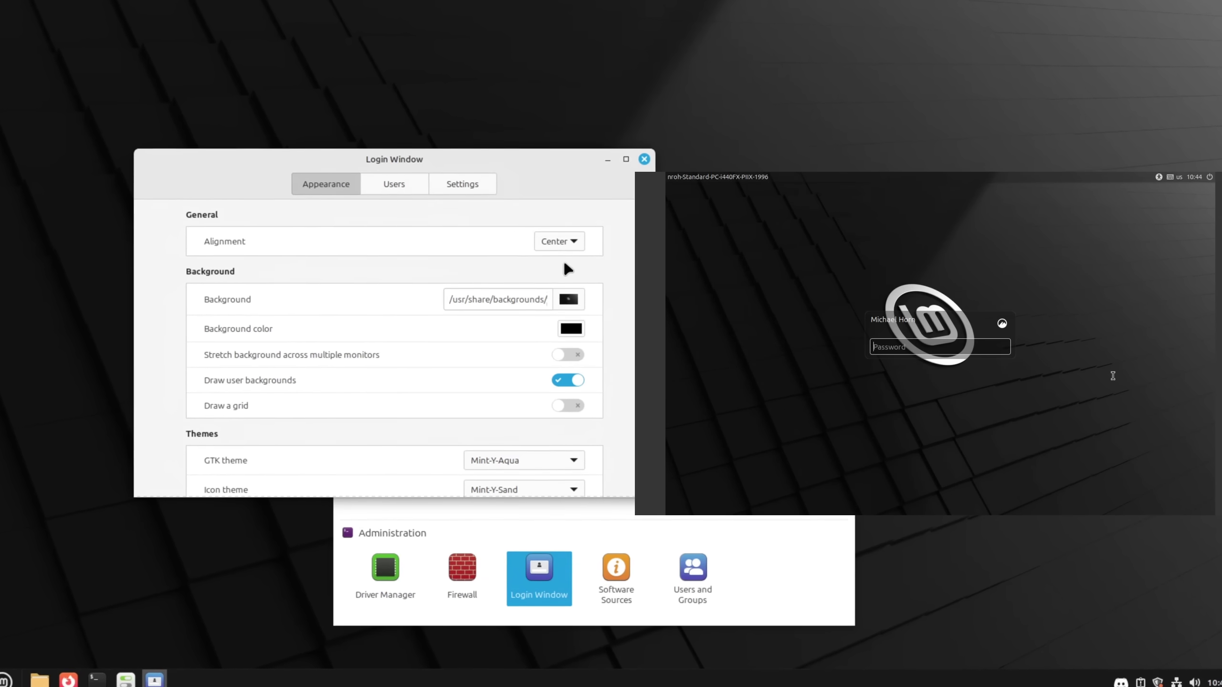
pyautogui.click(463, 185)
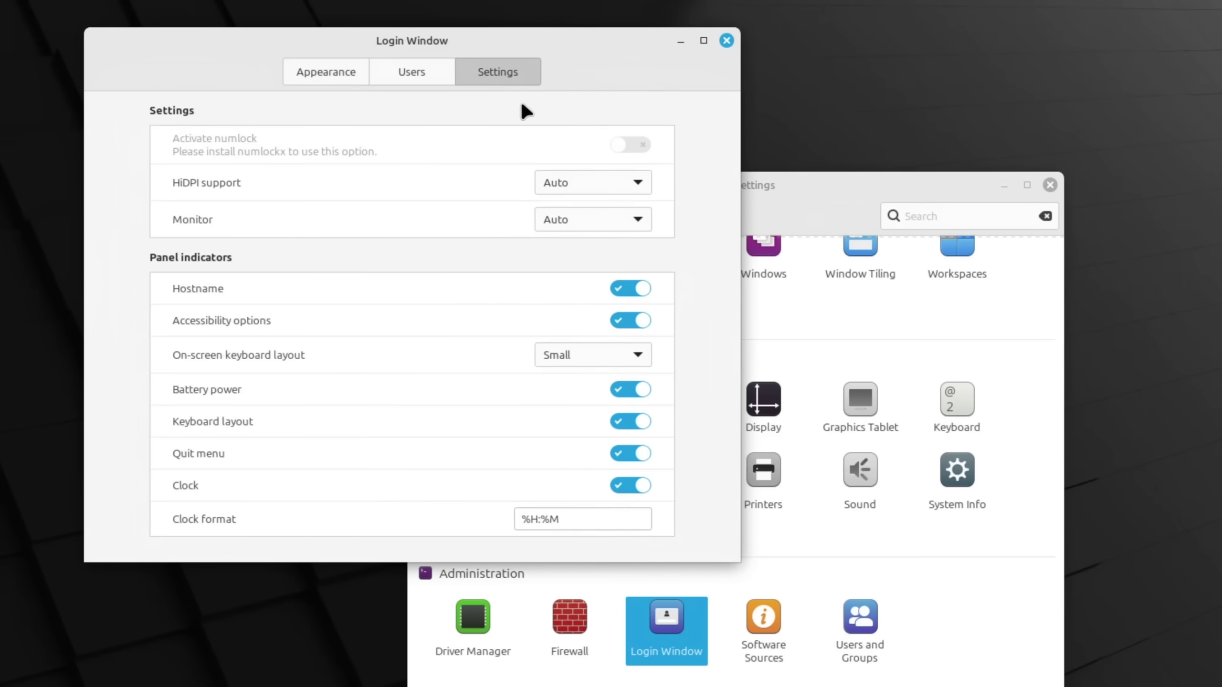
pyautogui.click(582, 213)
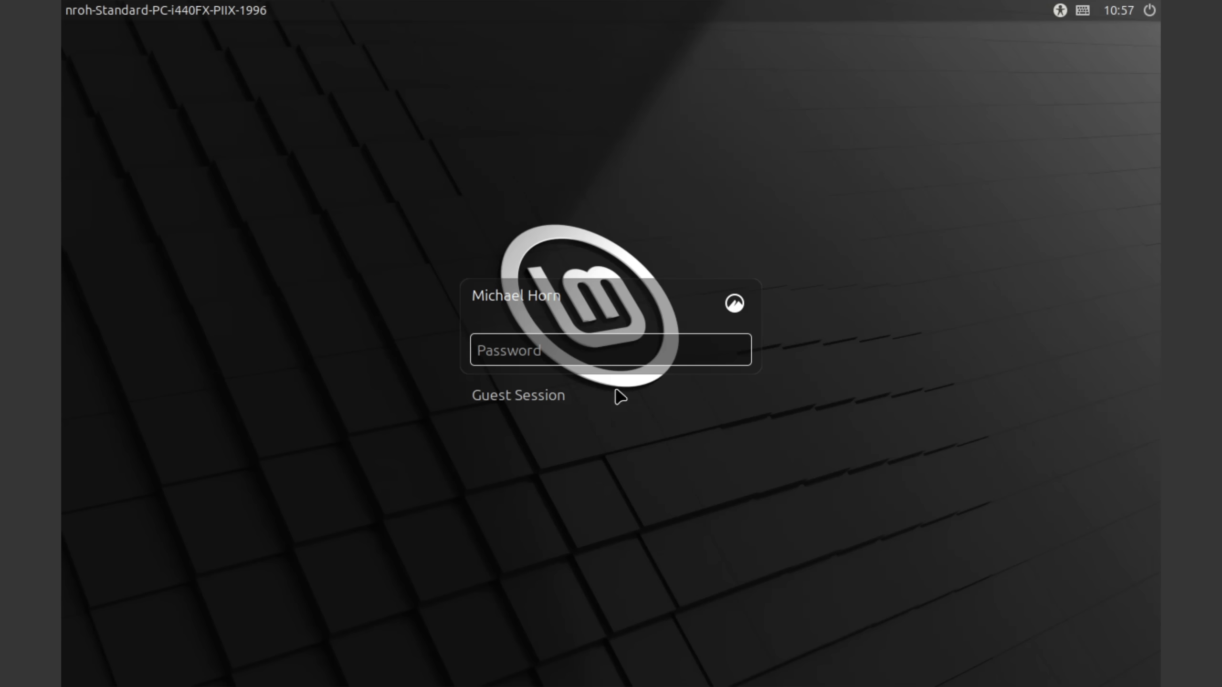
# - Select Guest Session on the login screen and log in as guest
pyautogui.click(513, 403)
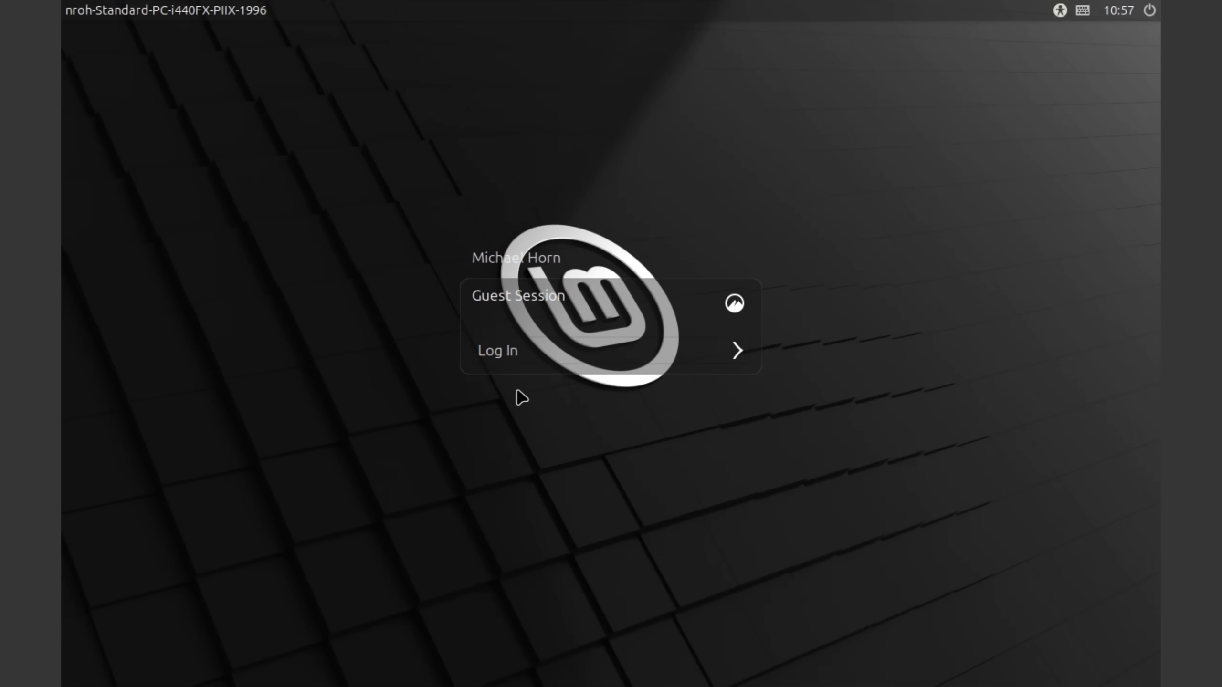
pyautogui.click(528, 359)
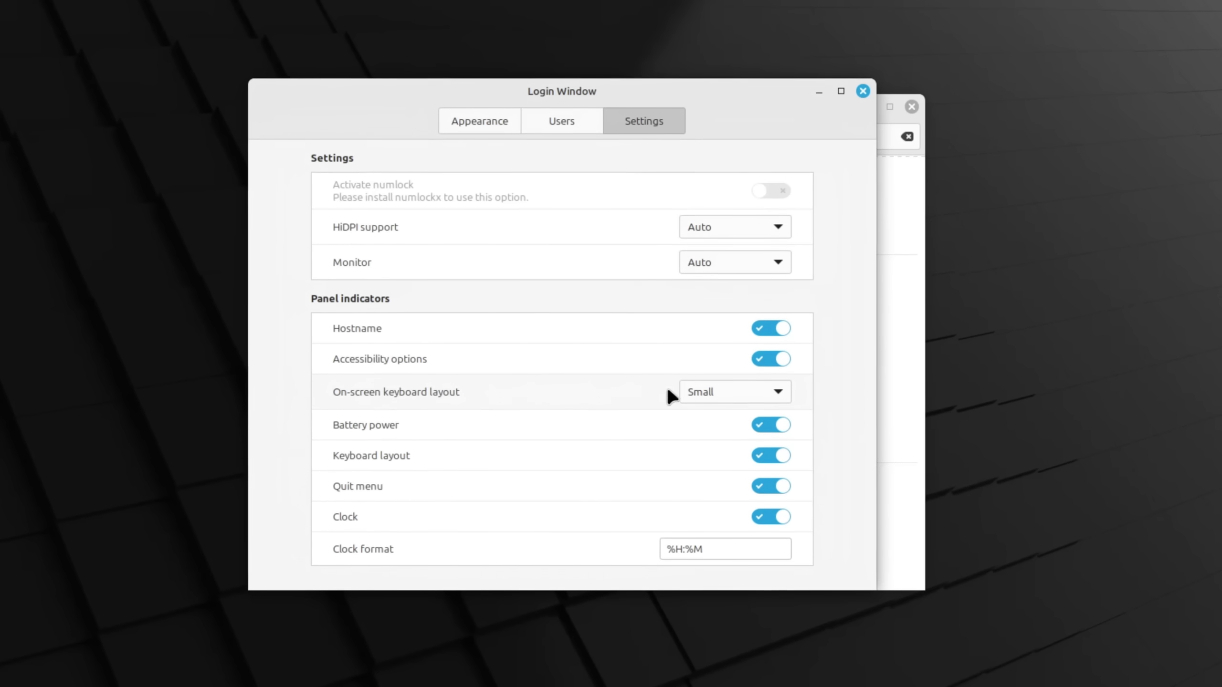
# - Choose Full Keyboard as the on-screen keyboard layout and adjust the login panel indicators
pyautogui.click(775, 392)
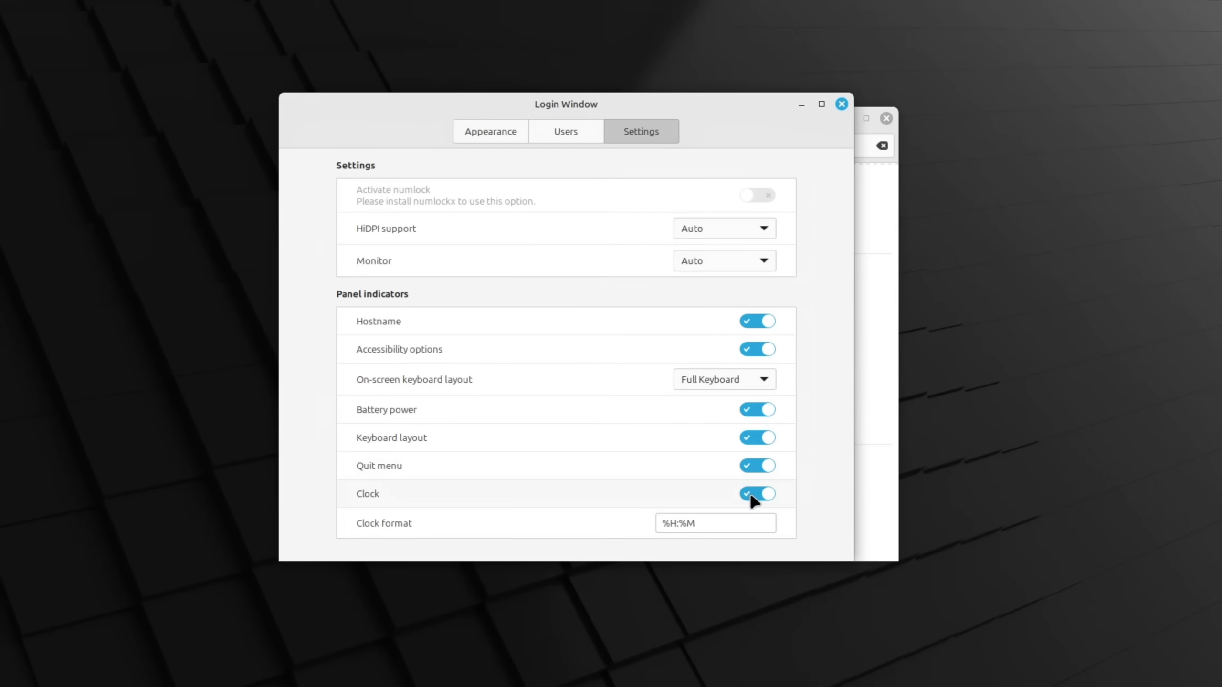
pyautogui.click(753, 496)
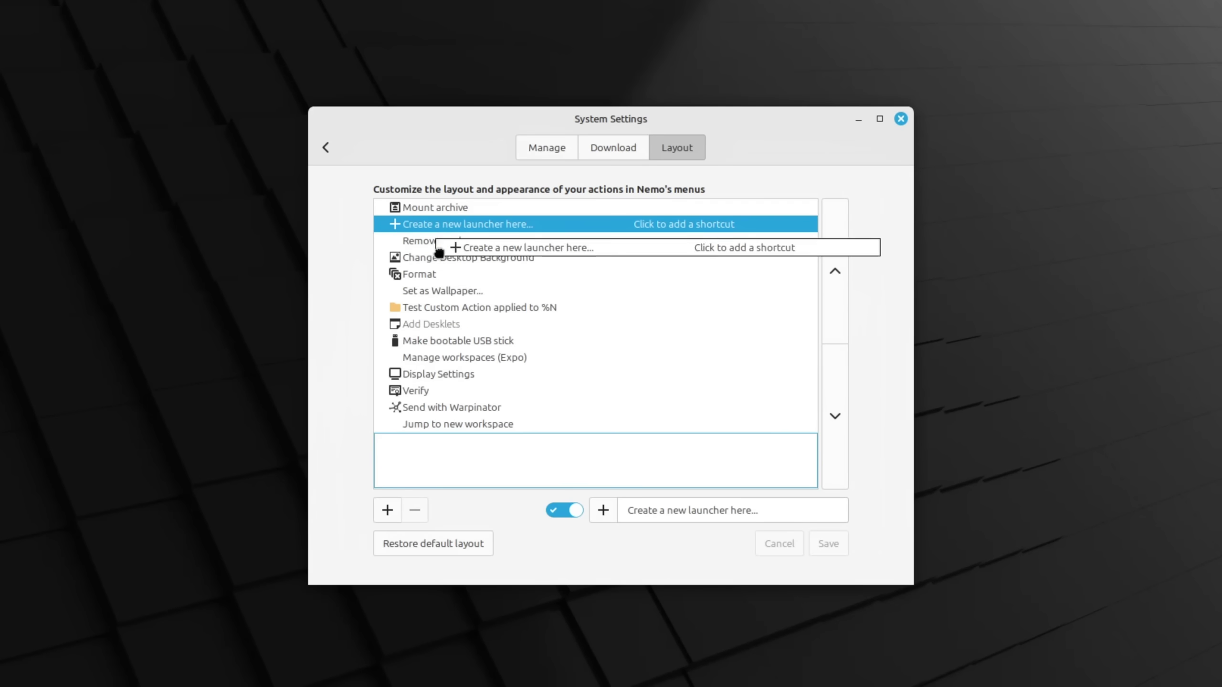
# - Reorder the context-menu actions, moving the new-launcher action lower in the list
pyautogui.moveTo(437, 243); pyautogui.dragTo(436, 324)
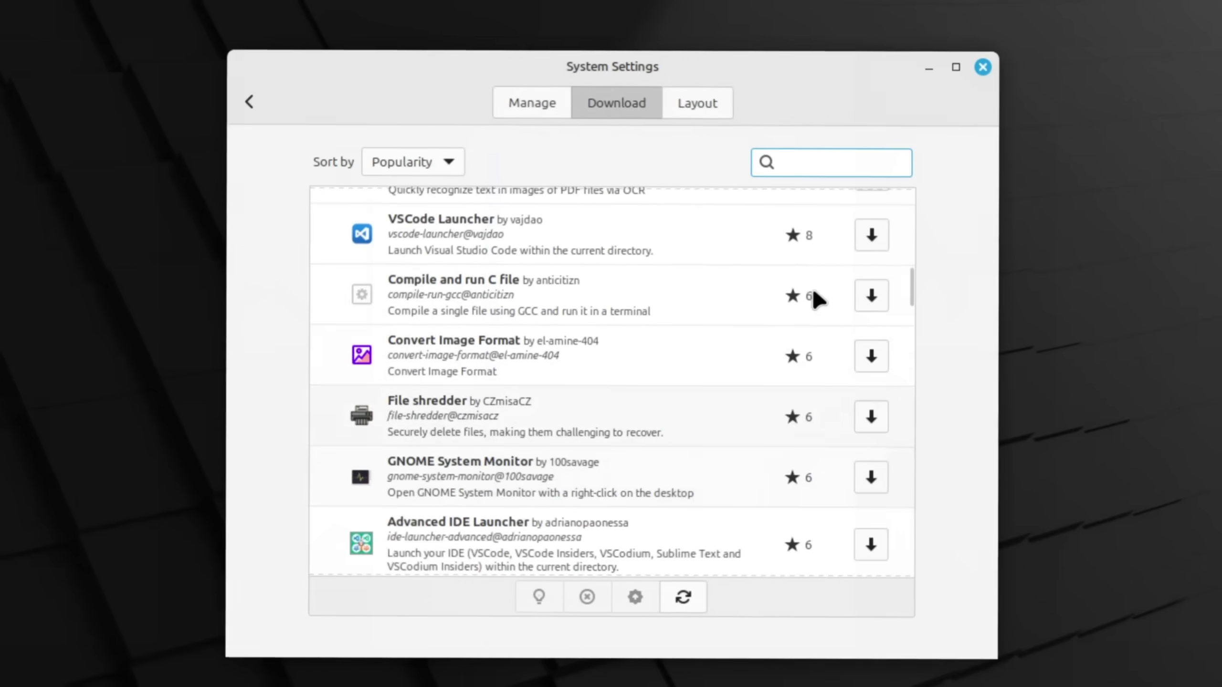
pyautogui.scroll(5, 811, 287)
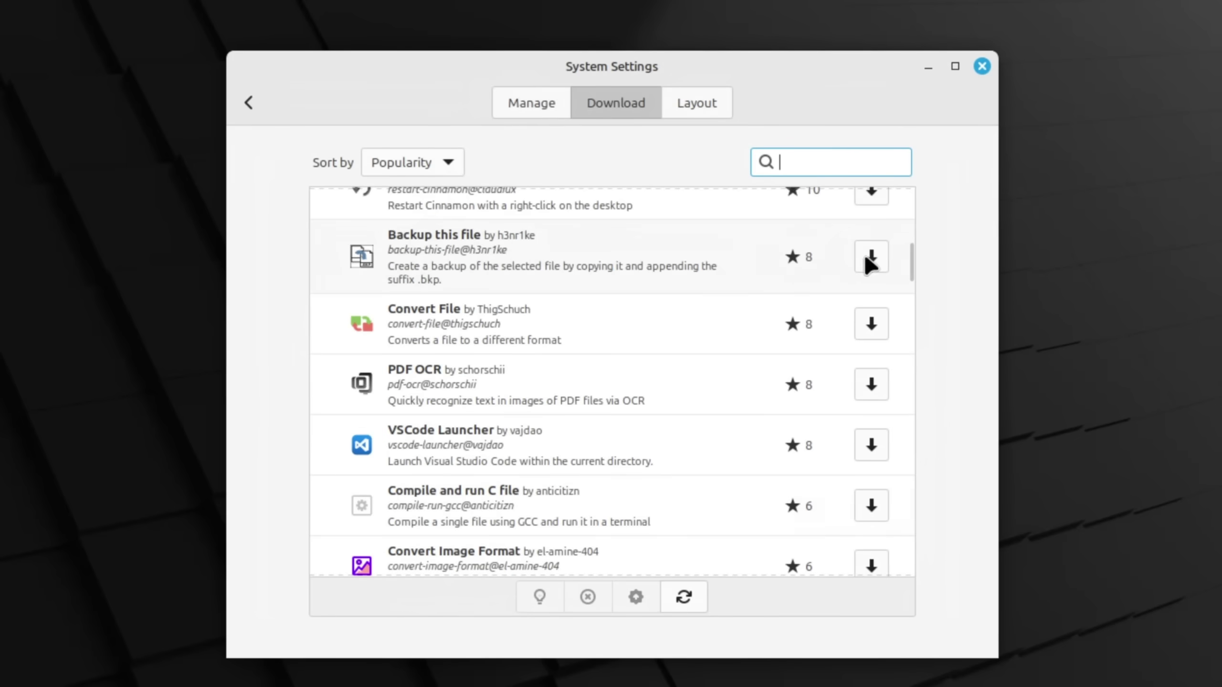
pyautogui.scroll(4, 740, 284)
pyautogui.moveTo(908, 234); pyautogui.dragTo(890, 311)
pyautogui.scroll(5, 481, 339)
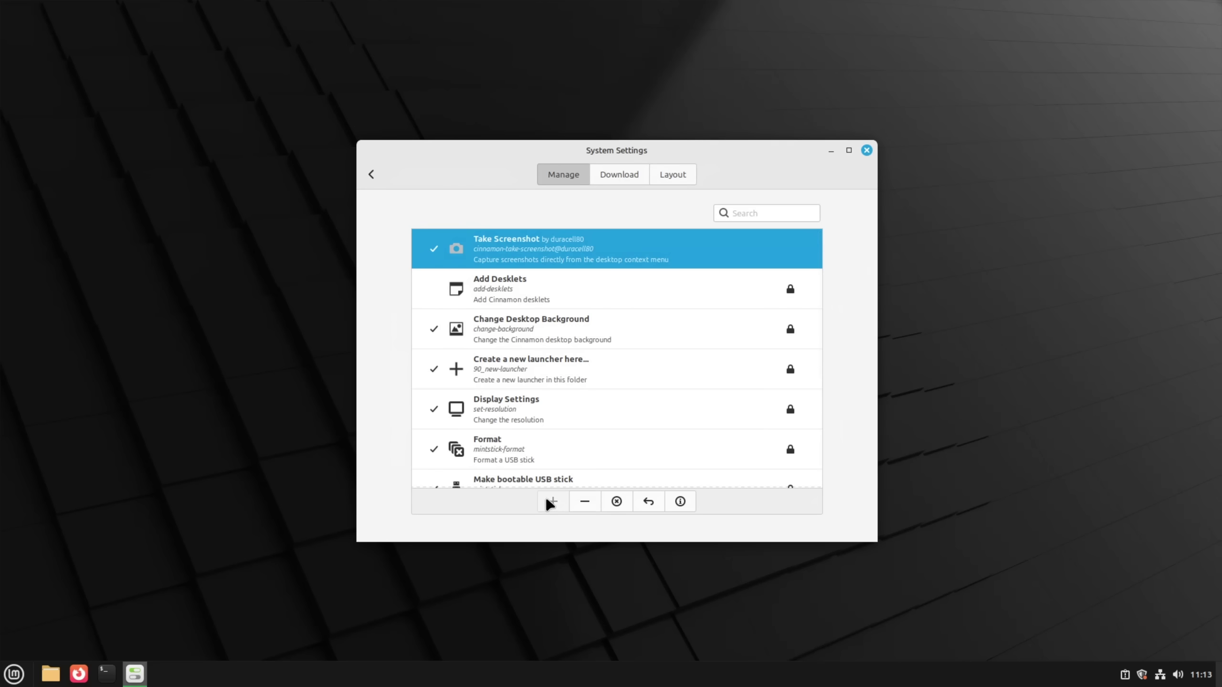
# - Capture a rectangular screen area using Take Screenshot from the desktop context menu
pyautogui.rightClick(937, 361)
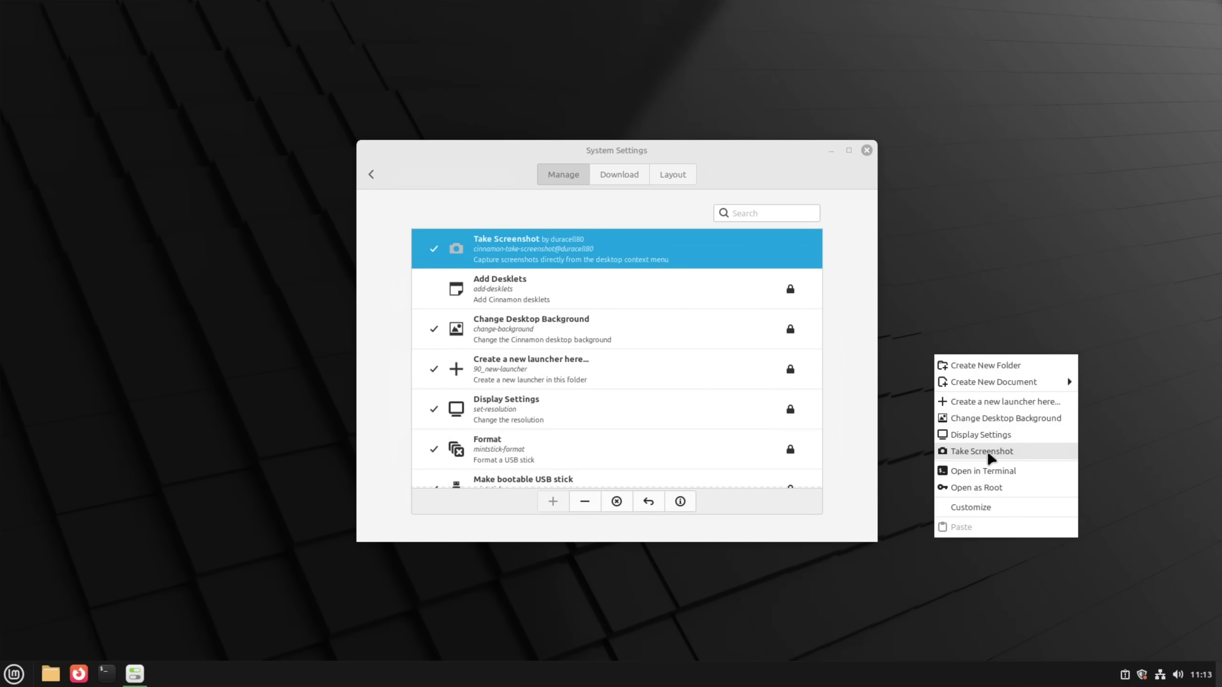
pyautogui.click(987, 454)
pyautogui.moveTo(987, 453); pyautogui.dragTo(255, 96)
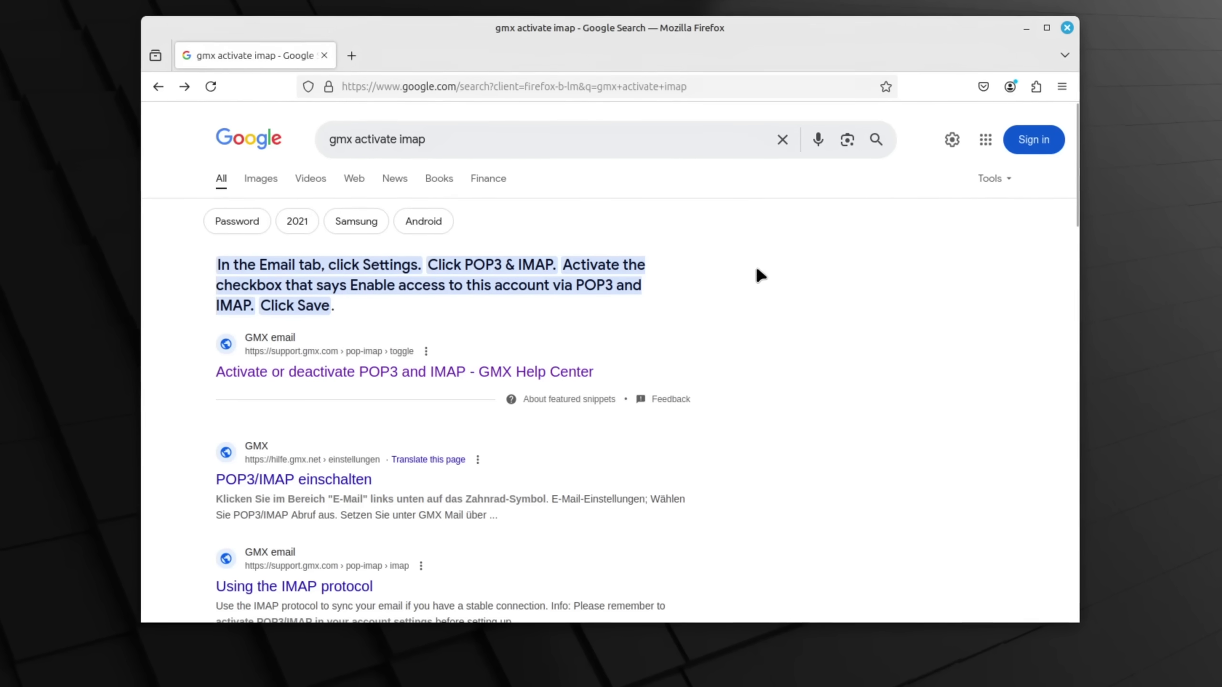
# - Open the GMX 'Activate or deactivate POP3 and IMAP' help result
pyautogui.click(400, 372)
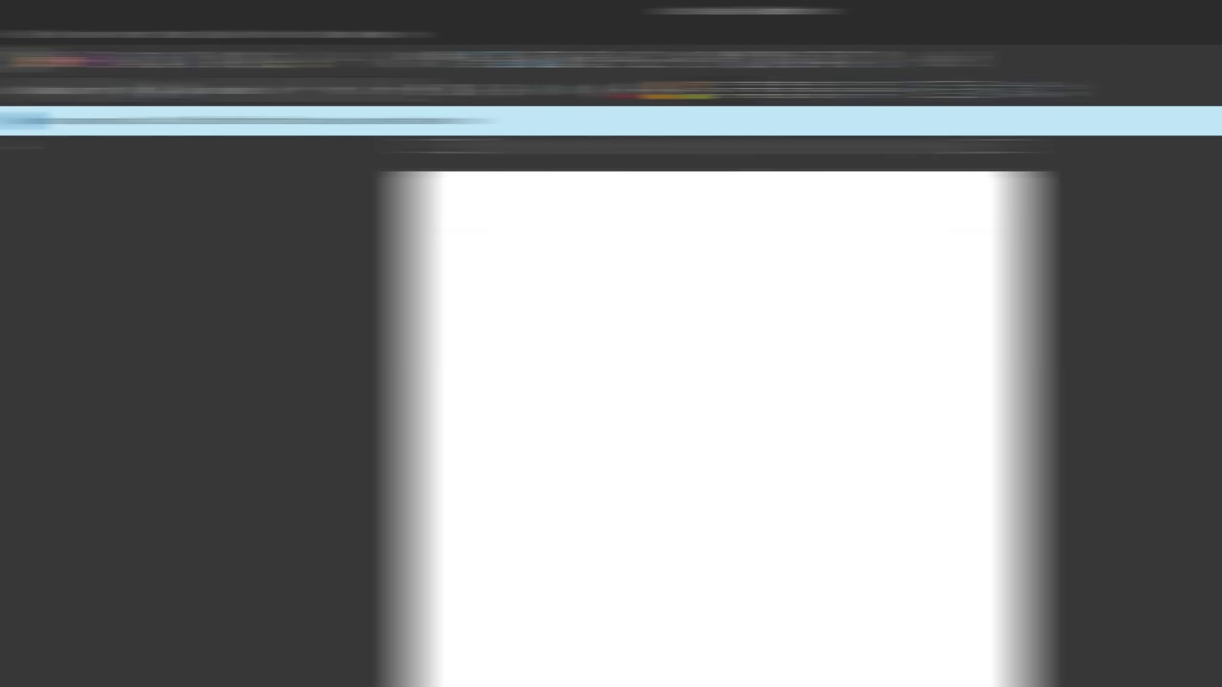
# - Email the blank Writer document via File > Send > Email Document to see which mail app responds
pyautogui.click(13, 32)
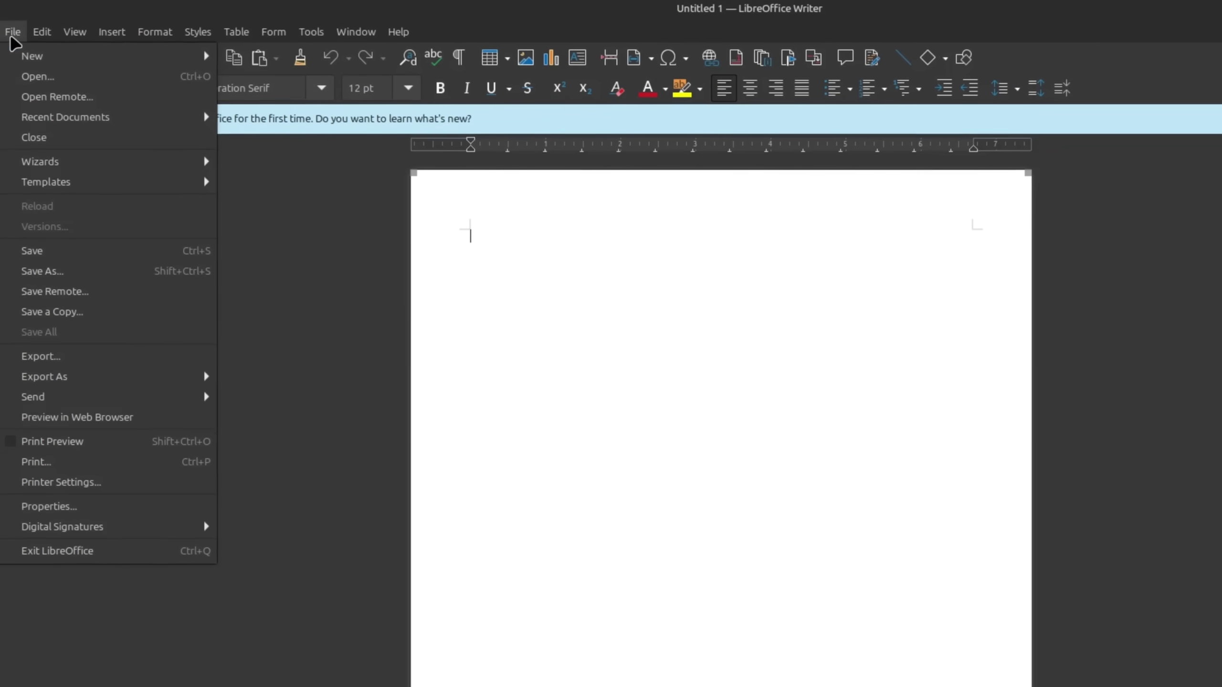
pyautogui.moveTo(160, 404)
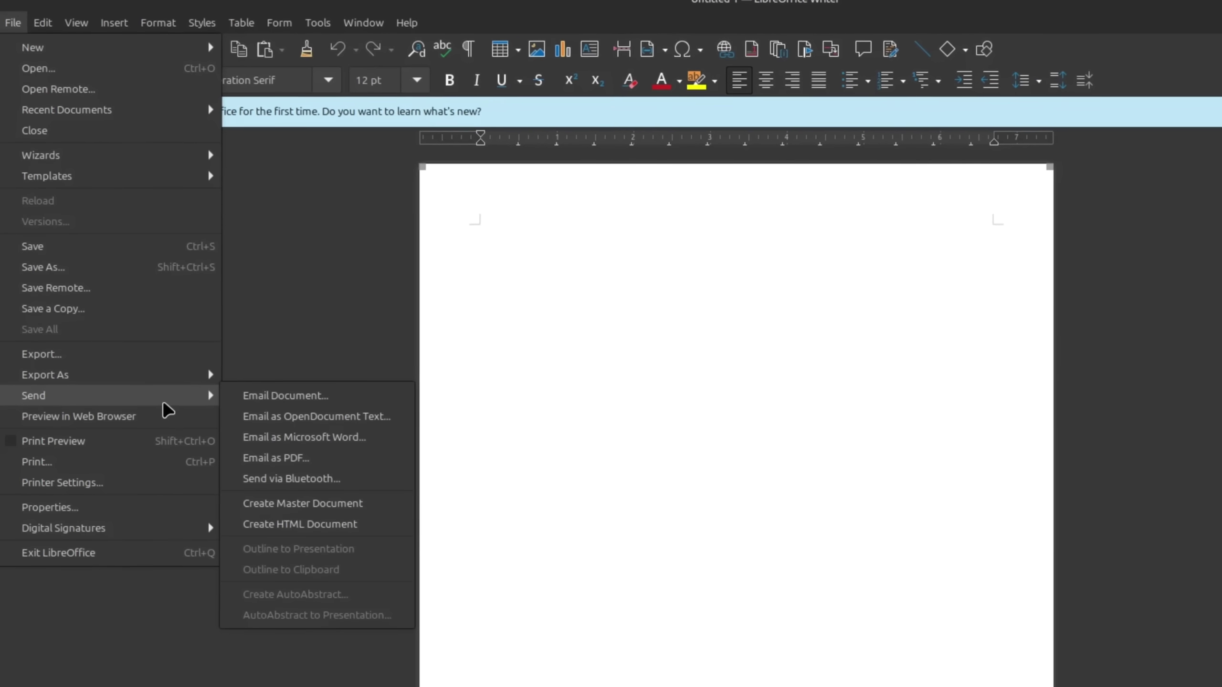
pyautogui.click(238, 394)
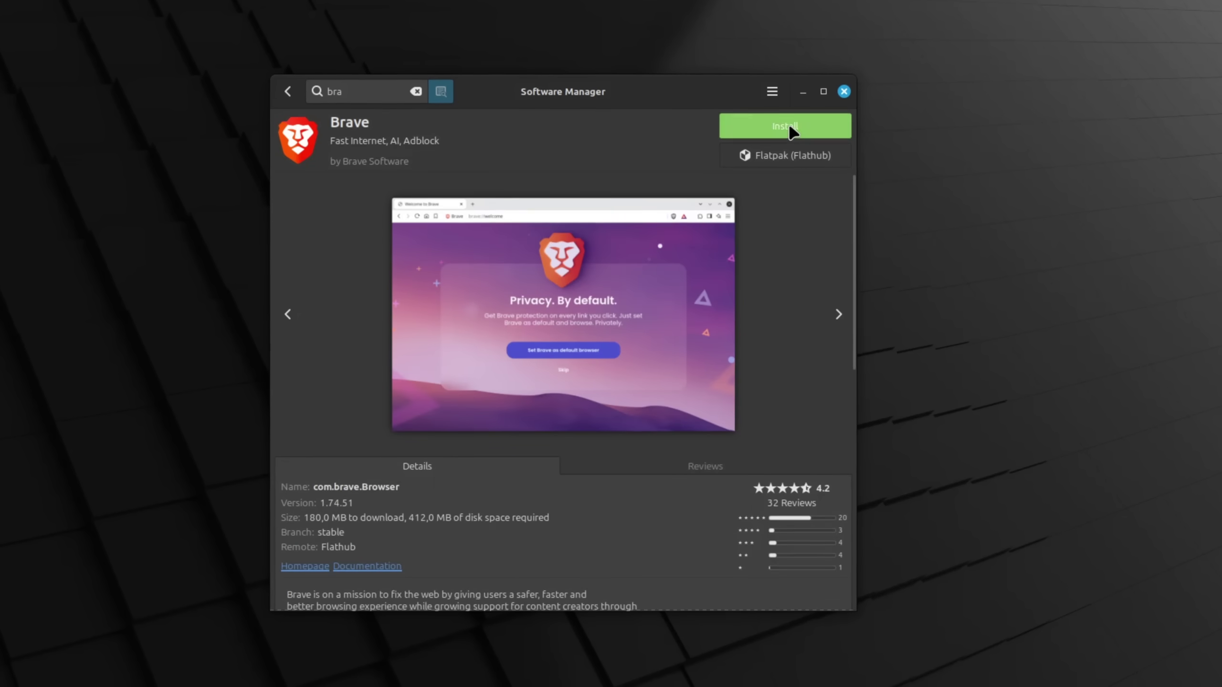
# - Install the Brave browser Flatpak, accepting the extra Flatpak software it requires
pyautogui.click(790, 129)
pyautogui.click(705, 475)
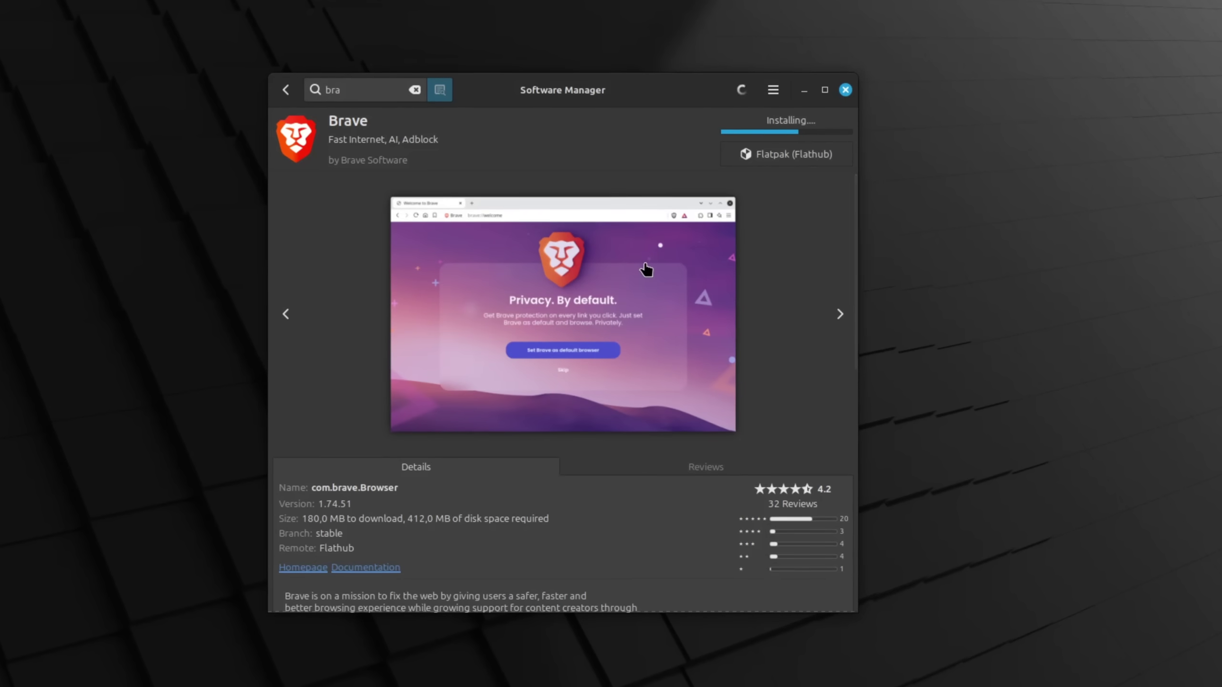
pyautogui.moveTo(183, 325); pyautogui.dragTo(679, 330)
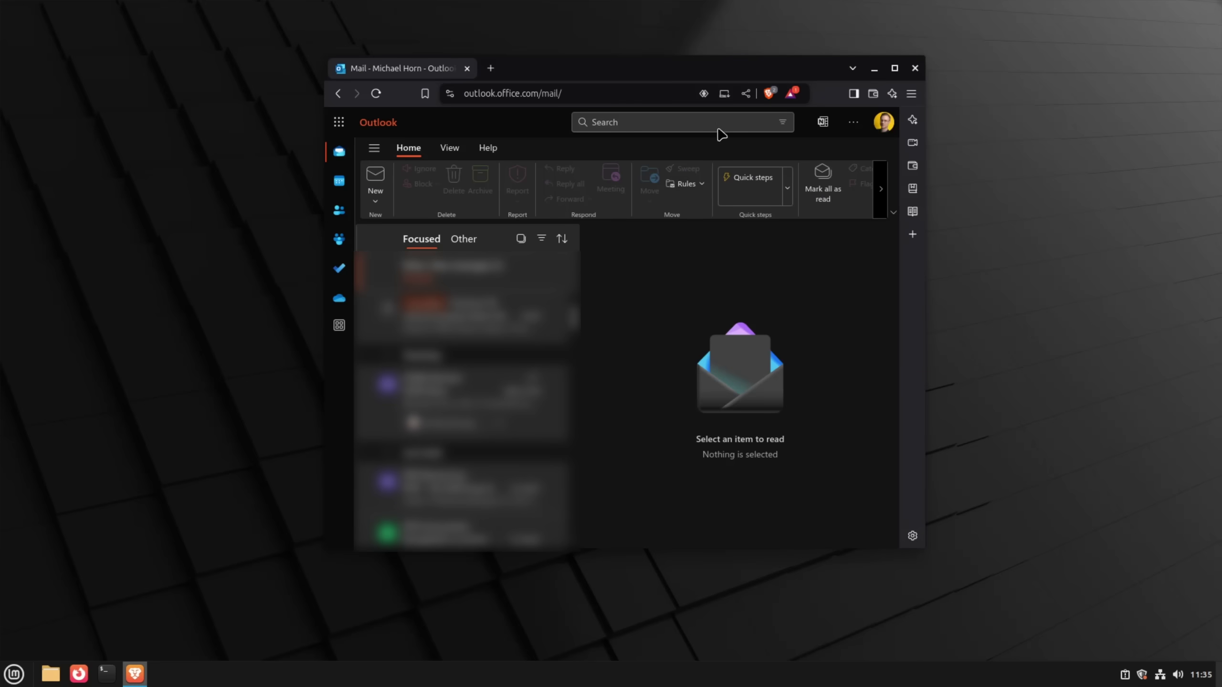
# - Install Outlook as a Brave web app and allow outlook.office.com to open all email links
pyautogui.click(726, 95)
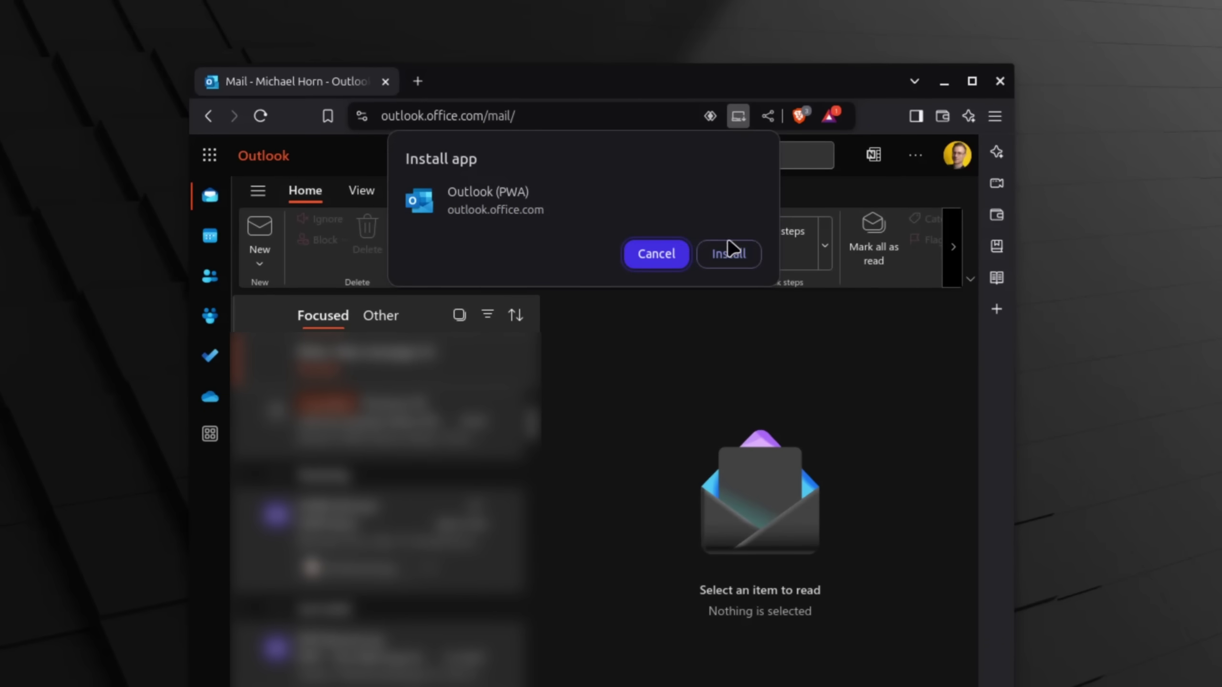
pyautogui.click(710, 116)
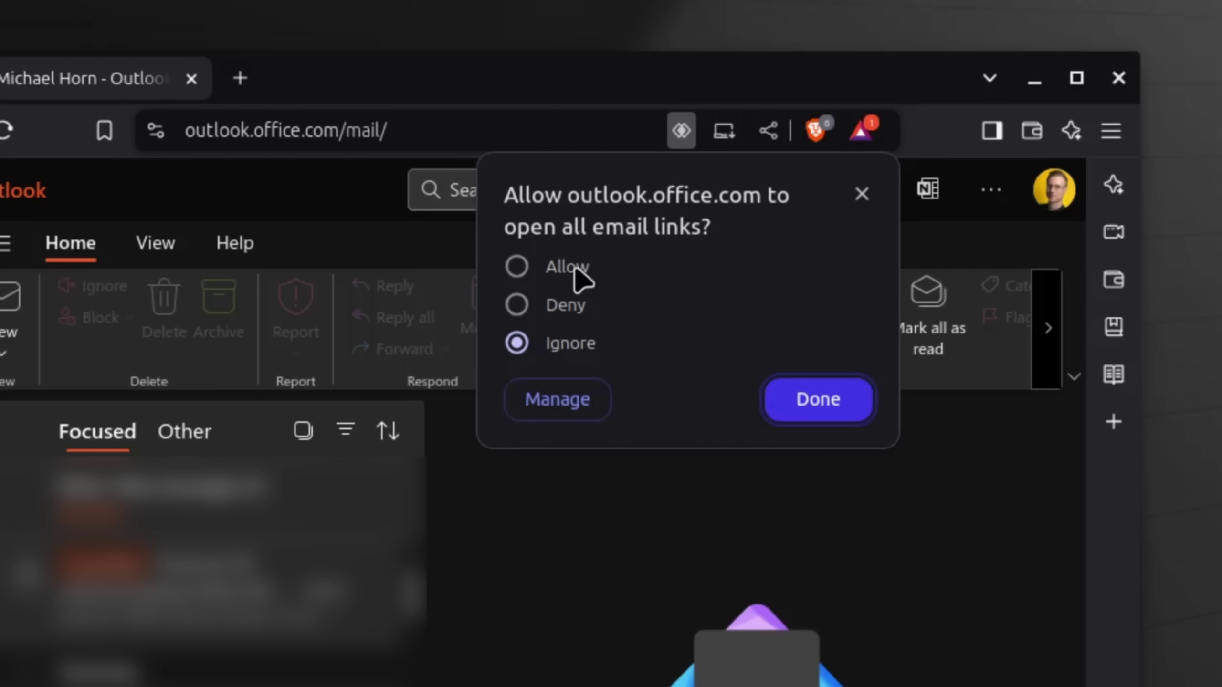
pyautogui.click(10, 30)
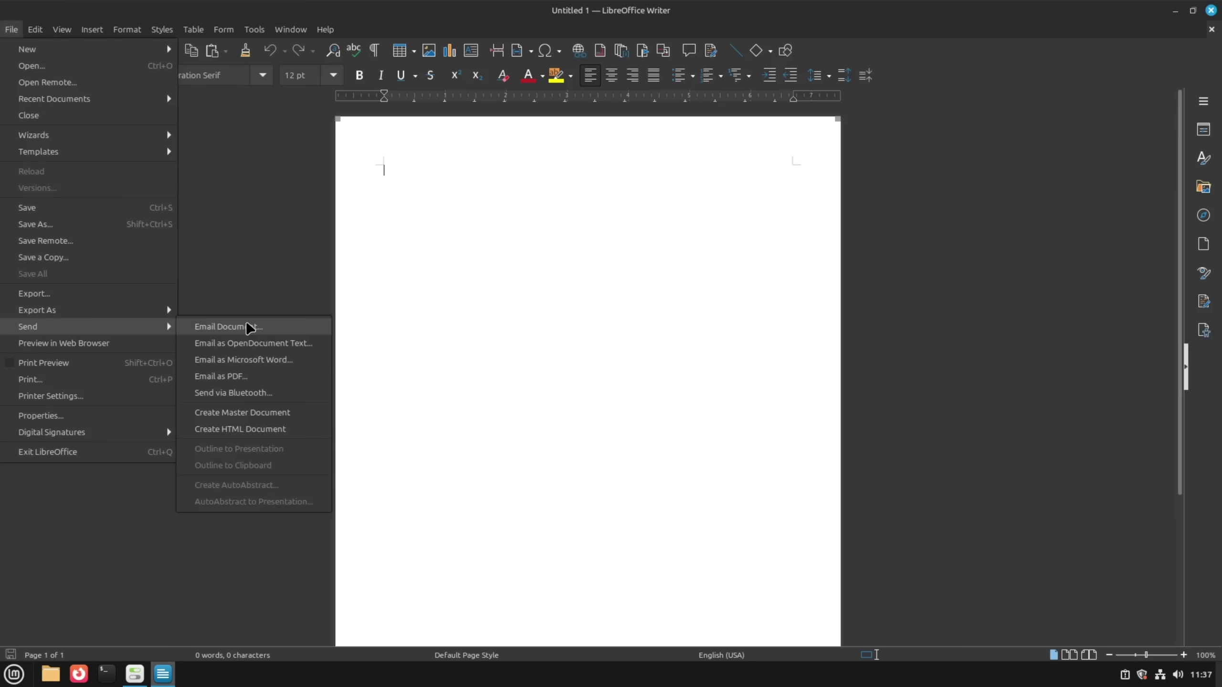
# - Email the blank Untitled 1 document again to check which mail handler opens now
pyautogui.click(227, 327)
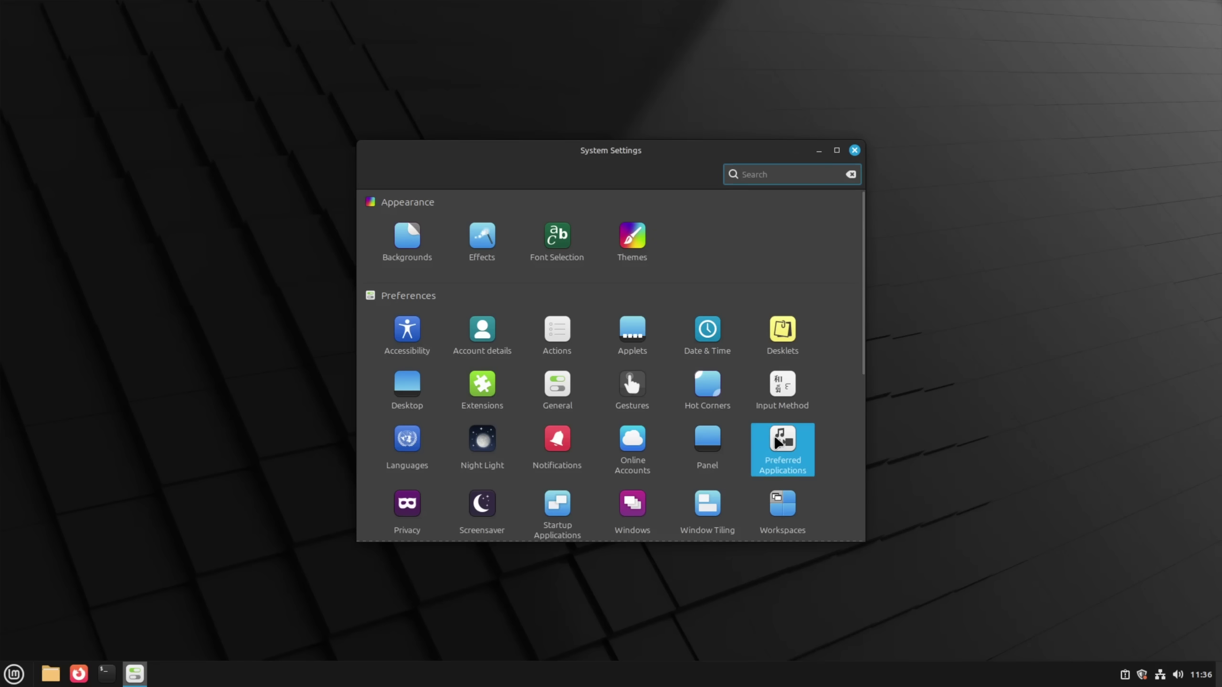
# - Set the Mail preferred application to Outlook (PWA) via Other application
pyautogui.click(780, 446)
pyautogui.click(705, 270)
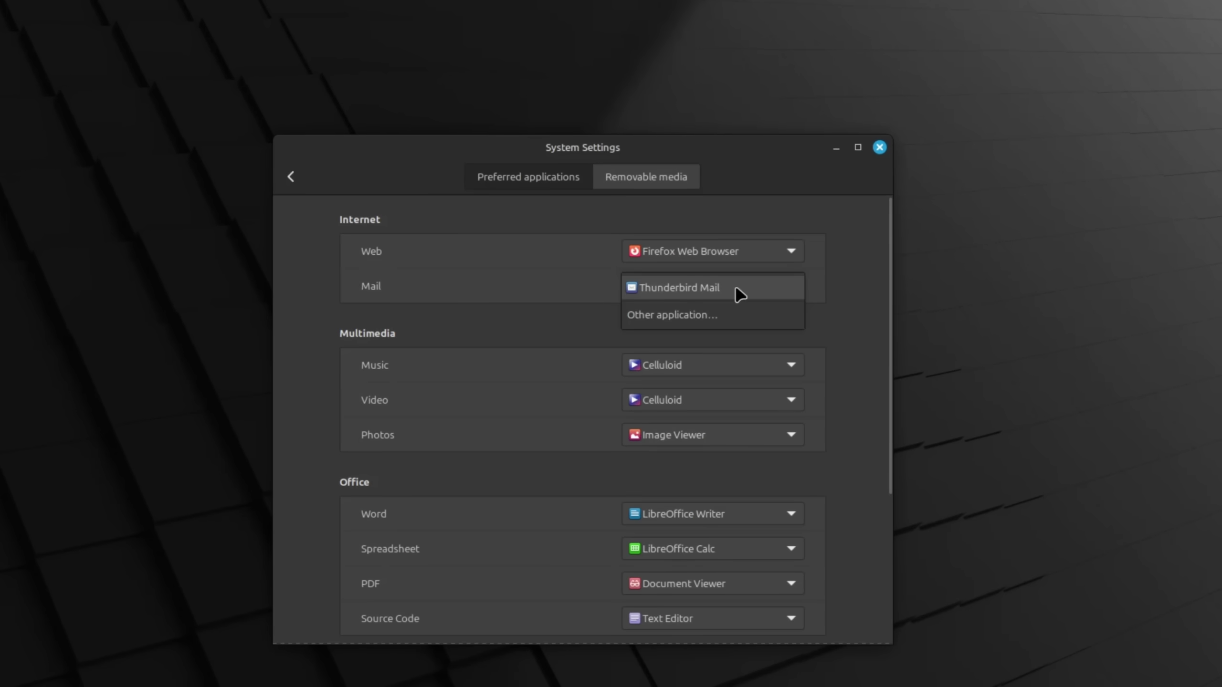
pyautogui.click(722, 317)
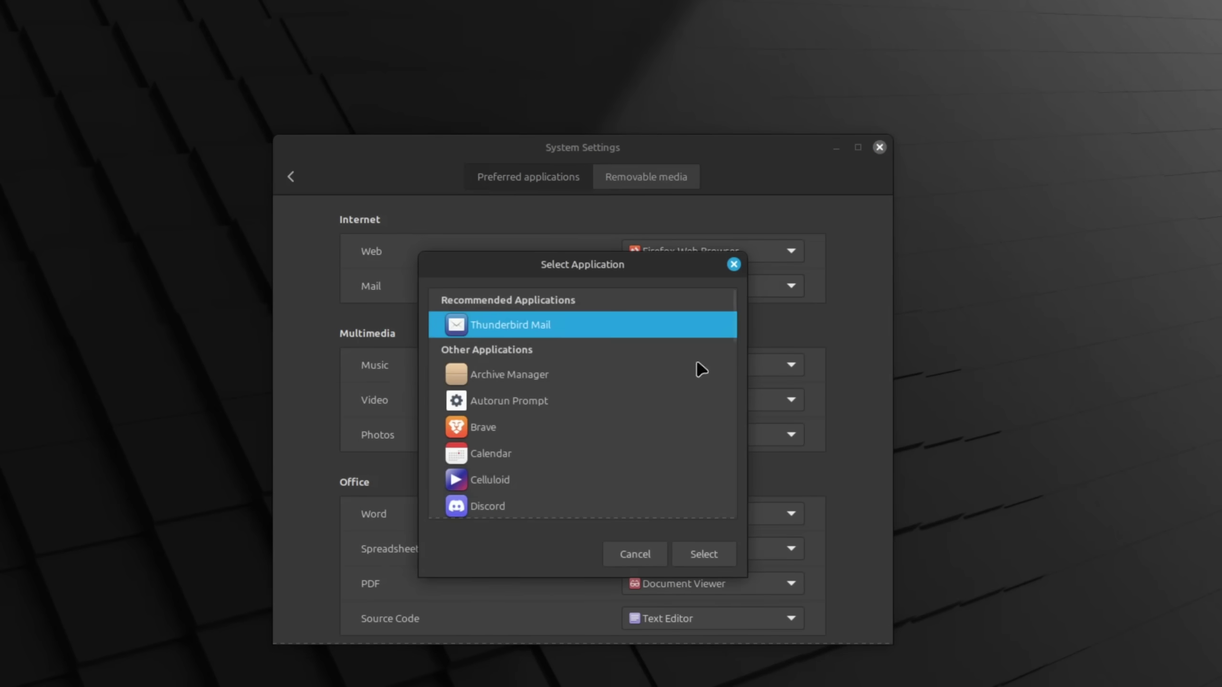
pyautogui.scroll(-10, 531, 463)
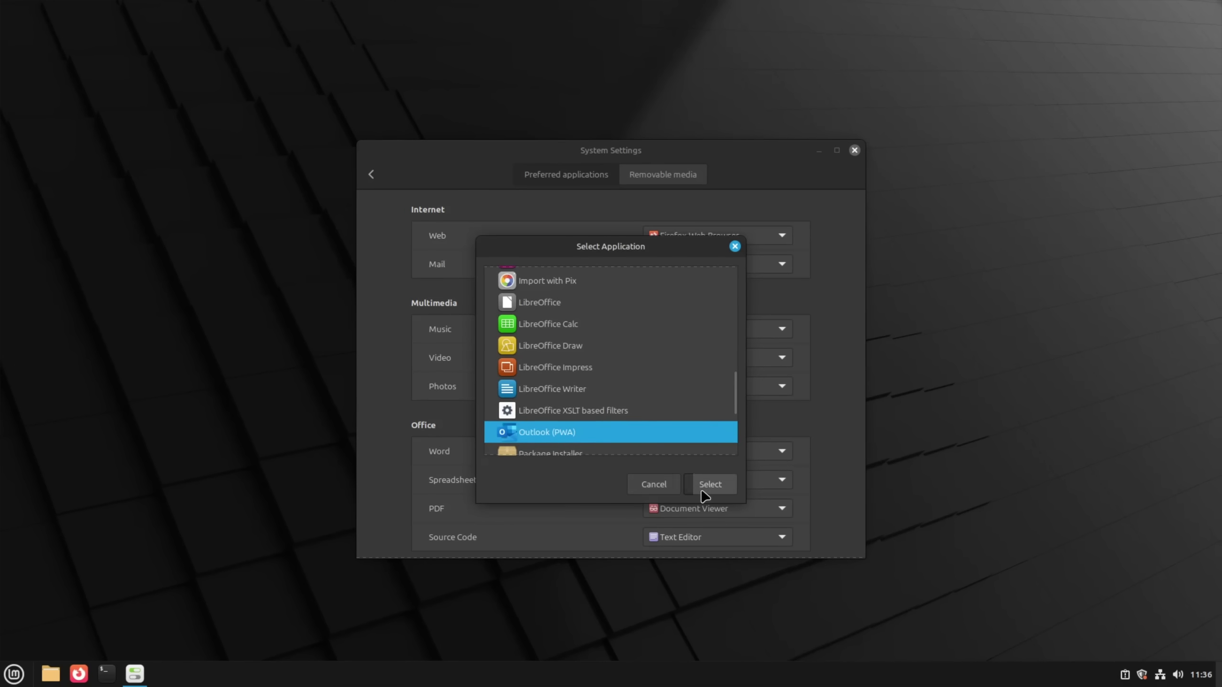
pyautogui.click(732, 520)
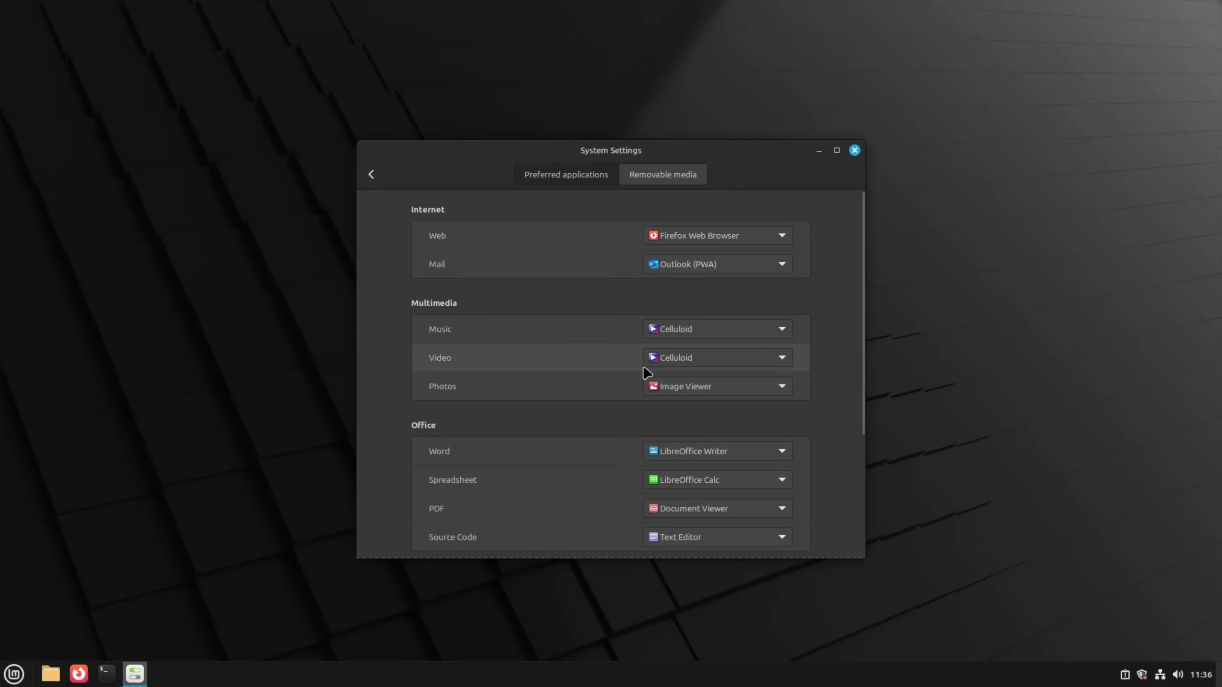
# - Browse for another default web browser application and open the mimeapps.list file
pyautogui.click(27, 680)
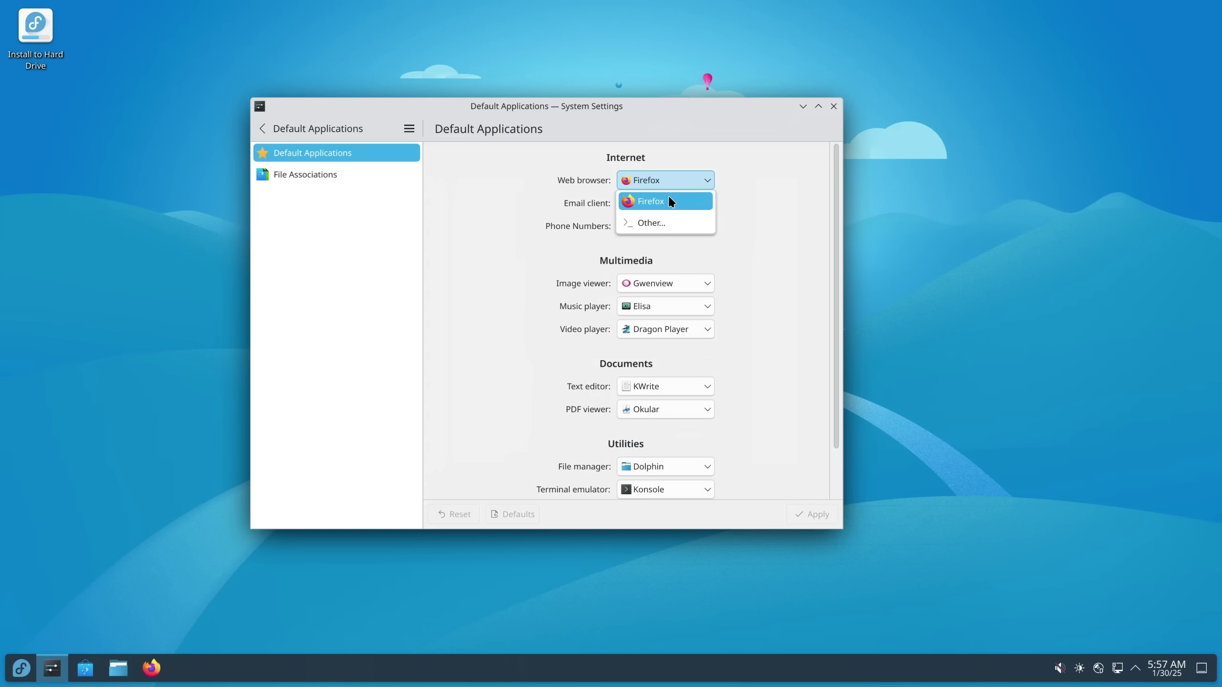
pyautogui.click(664, 224)
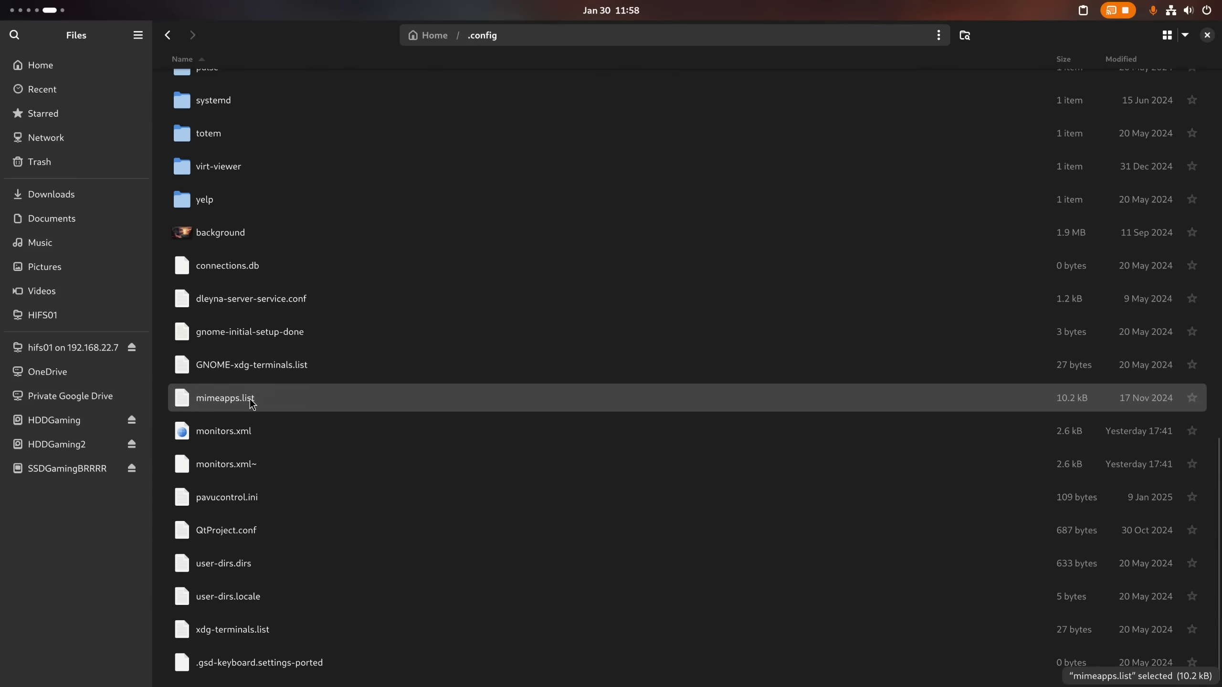
pyautogui.doubleClick(251, 406)
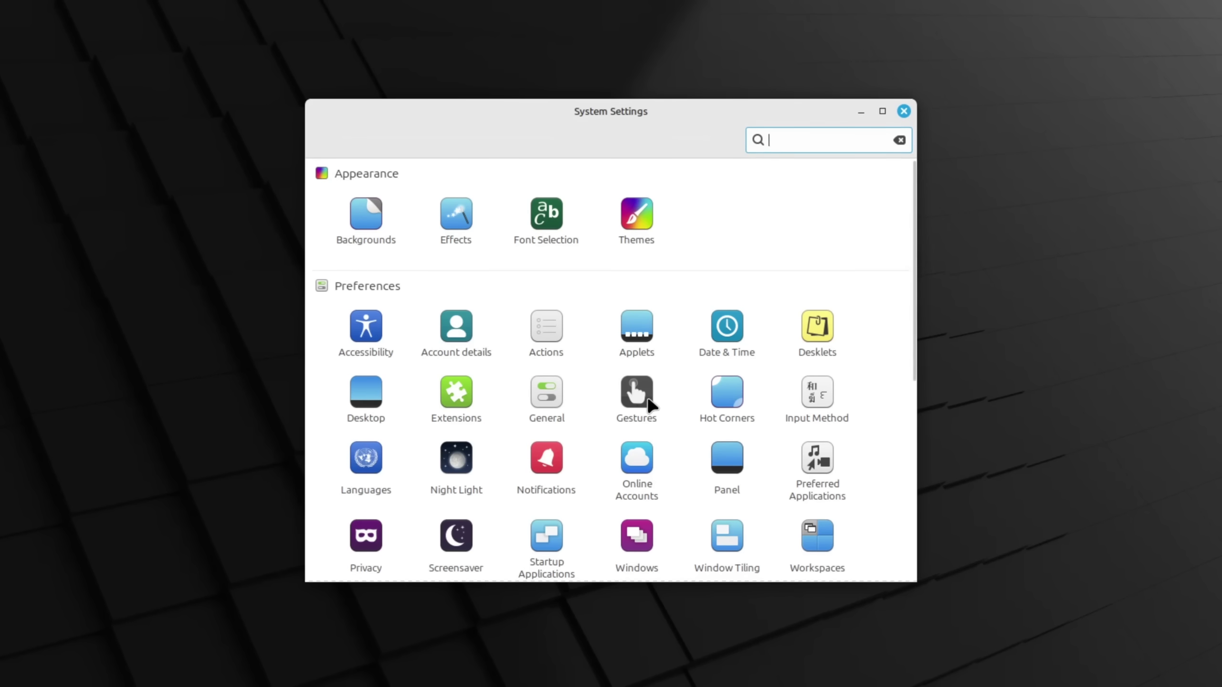
# - Open Gestures settings and switch back and forth between the first and second workspaces
pyautogui.click(649, 401)
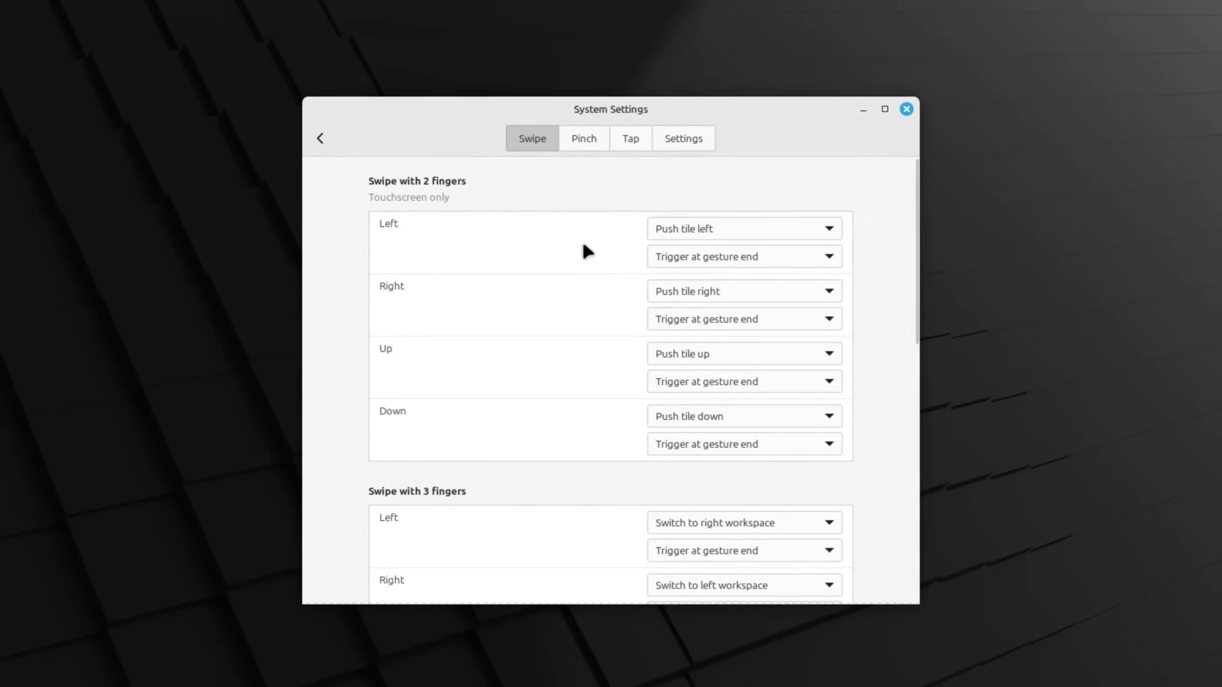
pyautogui.scroll(-6, 582, 241)
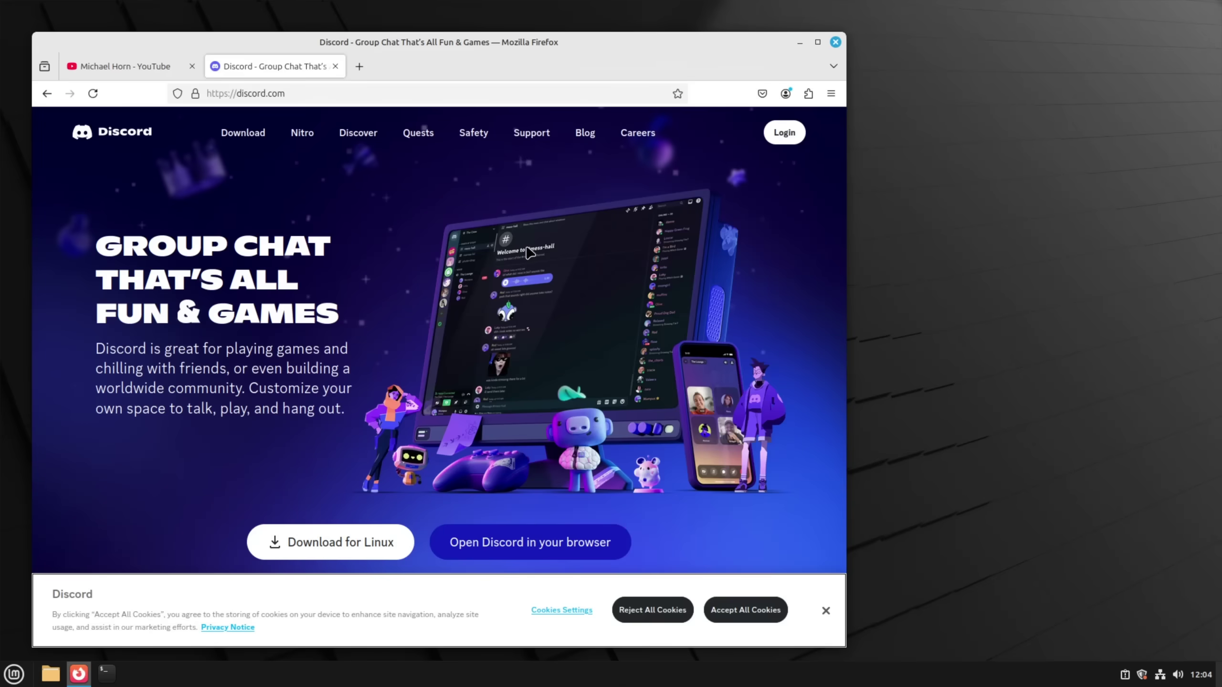
pyautogui.hotkey('ctrl', 'alt', 'Left')
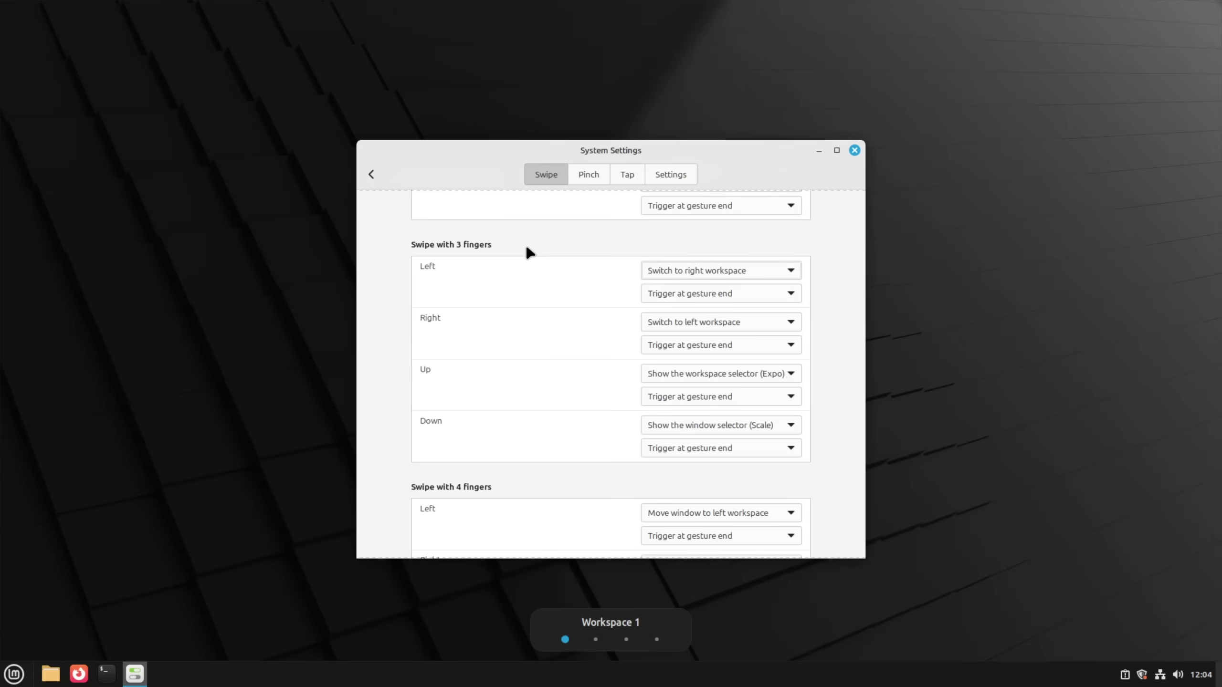
pyautogui.hotkey('ctrl', 'alt', 'Right')
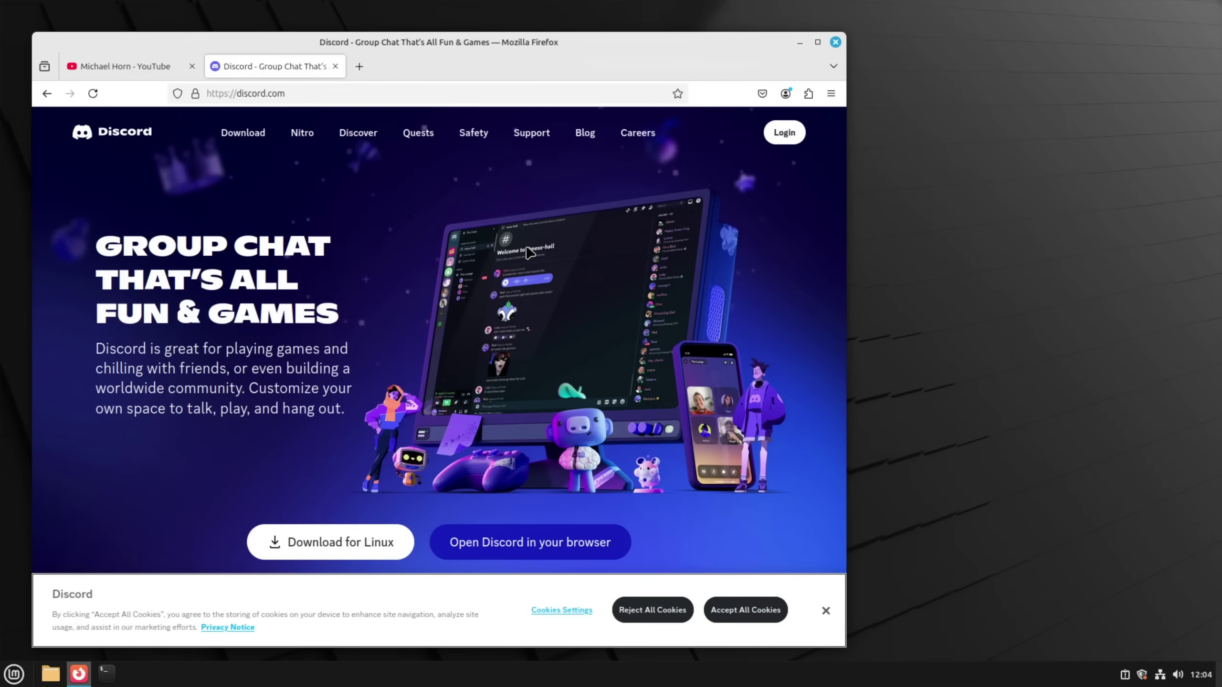
pyautogui.hotkey('ctrl', 'alt', 'Left')
pyautogui.hotkey('ctrl', 'alt', 'Right')
# - Return to the settings workspace and set the three-finger left swipe to Run a command
pyautogui.hotkey('ctrl', 'alt', 'Left')
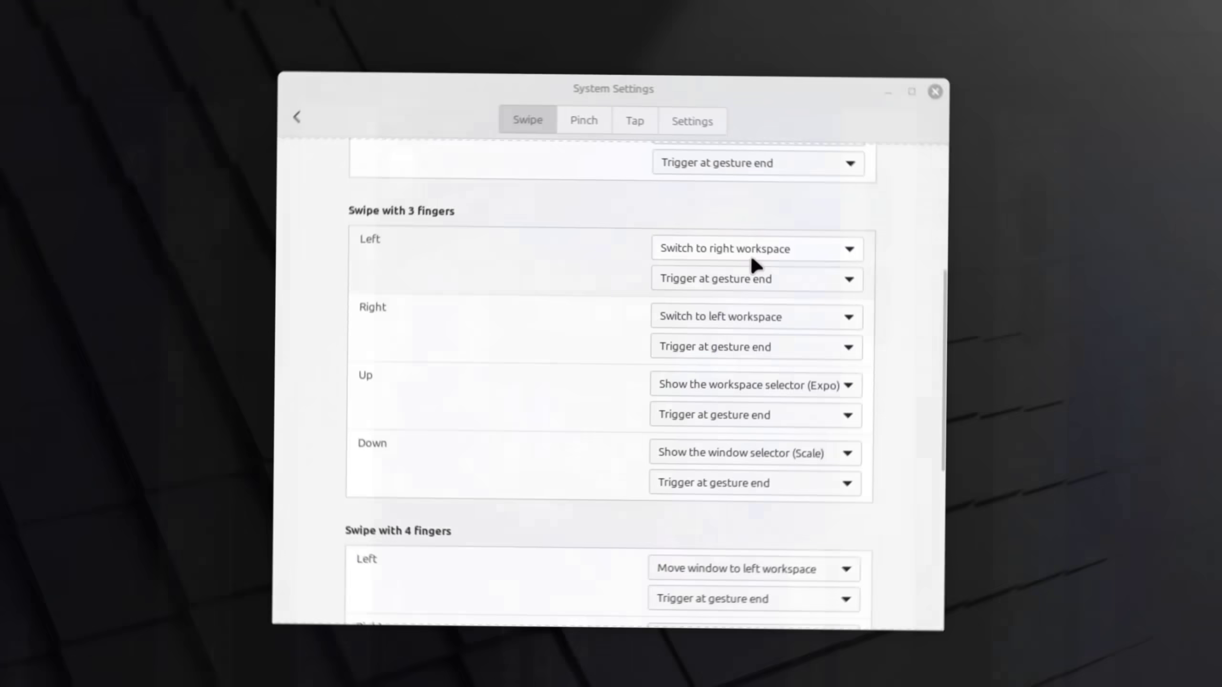
pyautogui.click(765, 261)
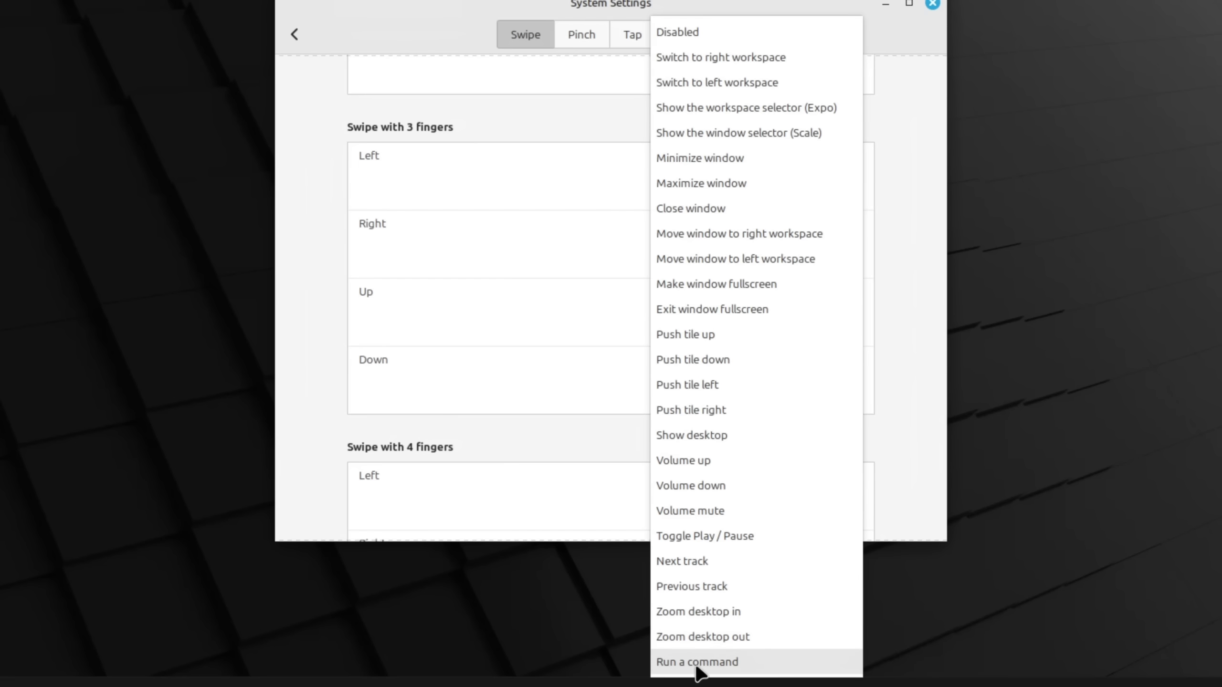
pyautogui.click(697, 664)
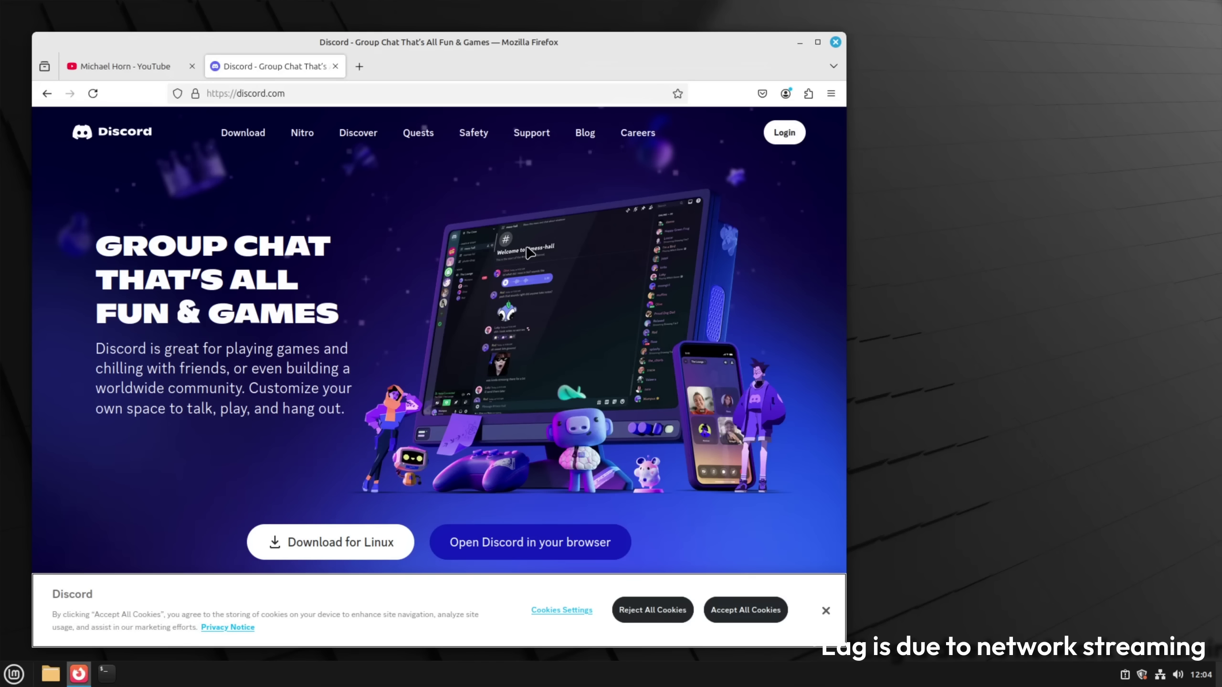
pyautogui.hotkey('ctrl', 'alt', 'Left')
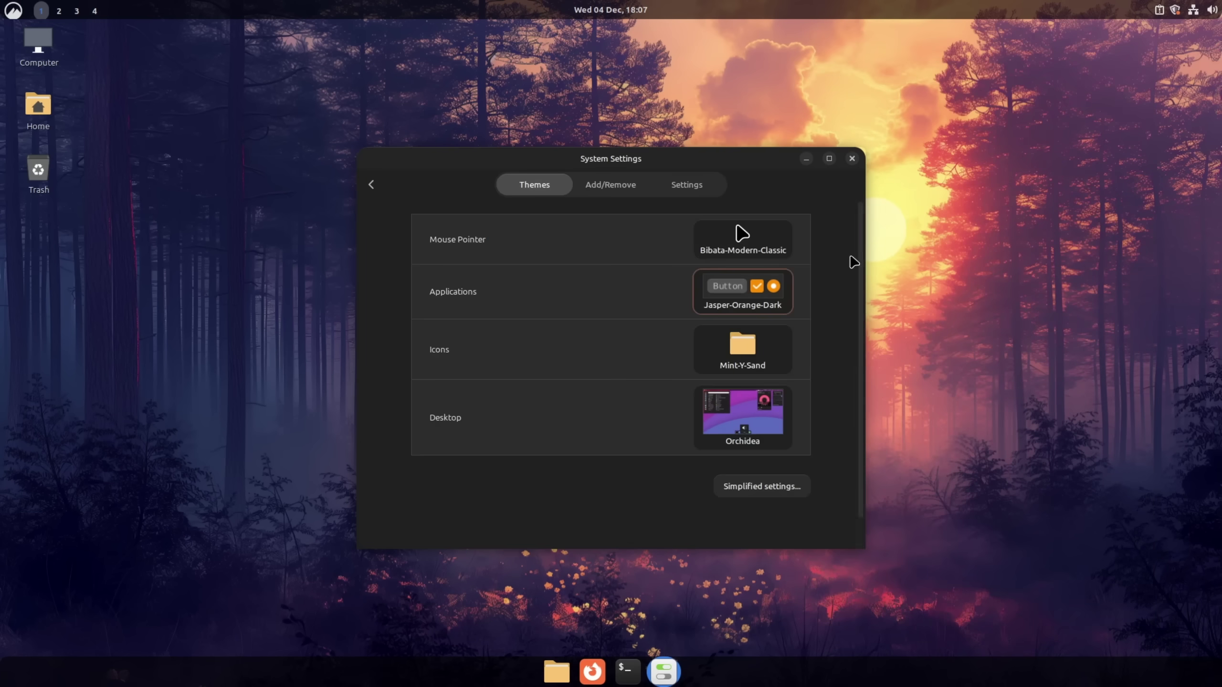
# - Apply the Papirus icon theme and open the Home folder in Files to preview the icons
pyautogui.click(771, 345)
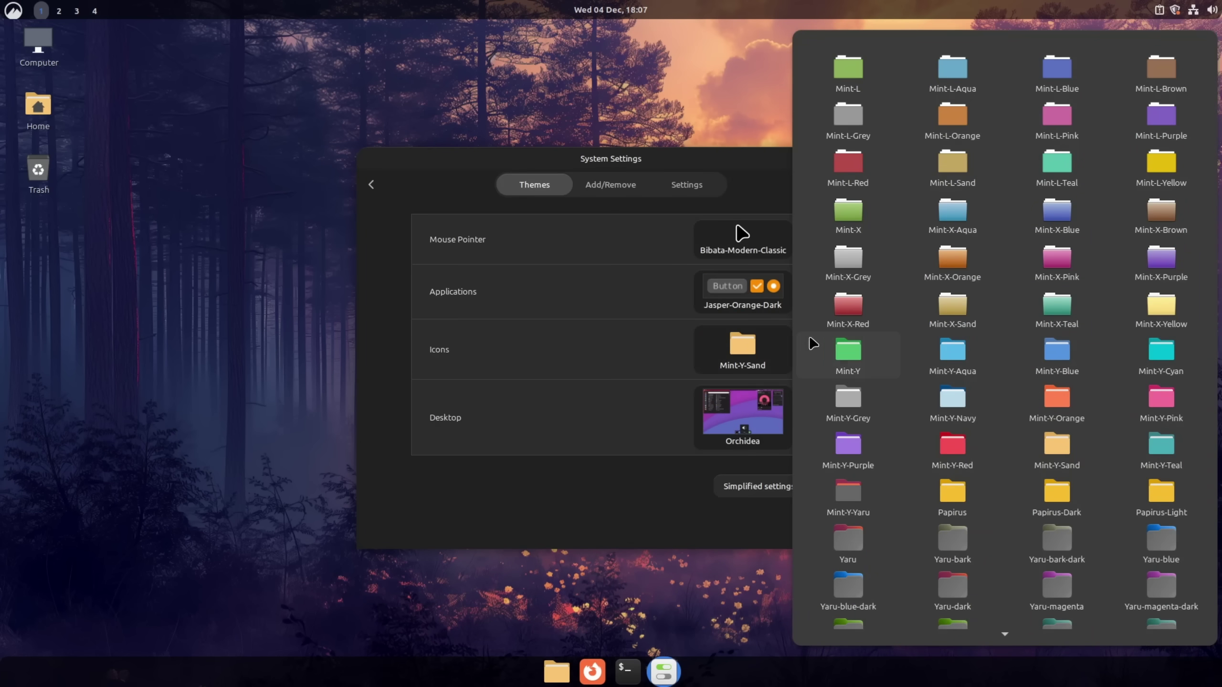
pyautogui.click(952, 498)
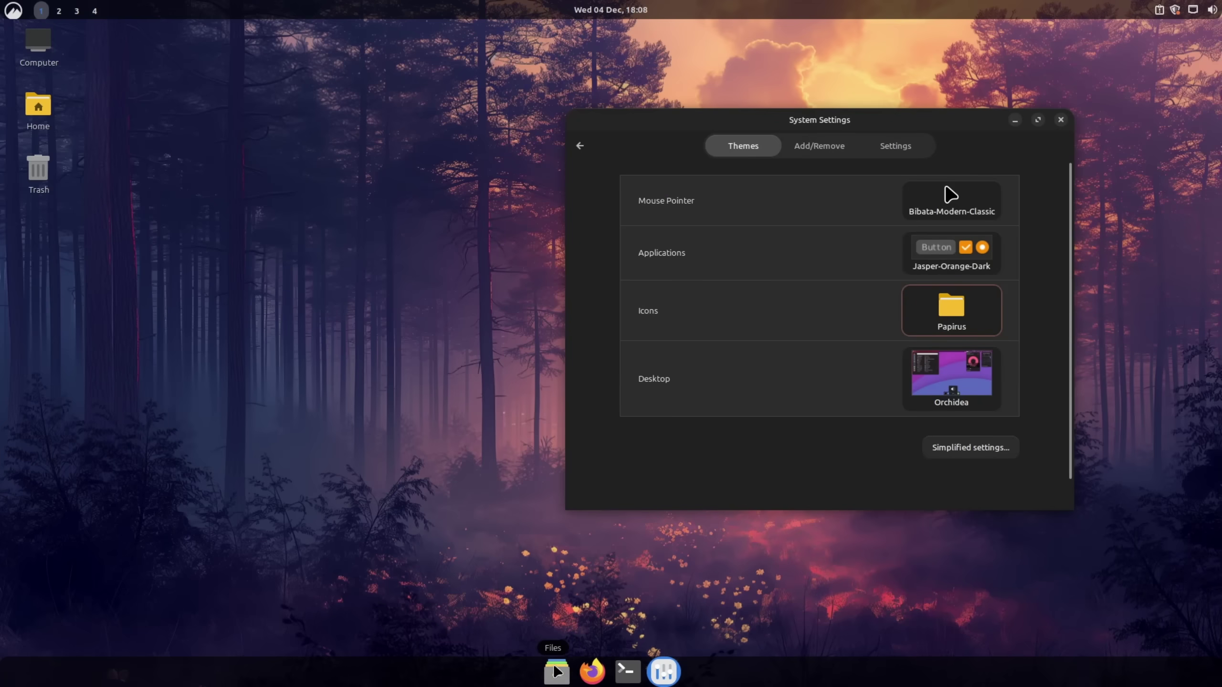
pyautogui.click(556, 671)
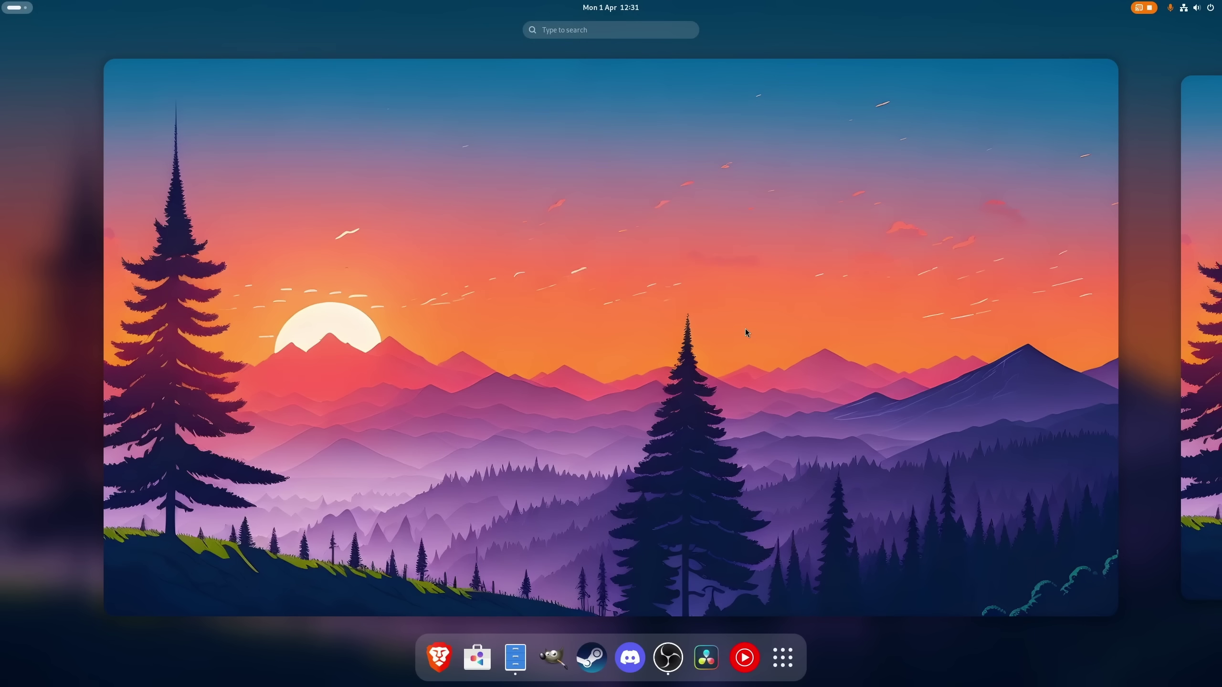
pyautogui.scroll(-1, 747, 333)
pyautogui.scroll(1, 747, 334)
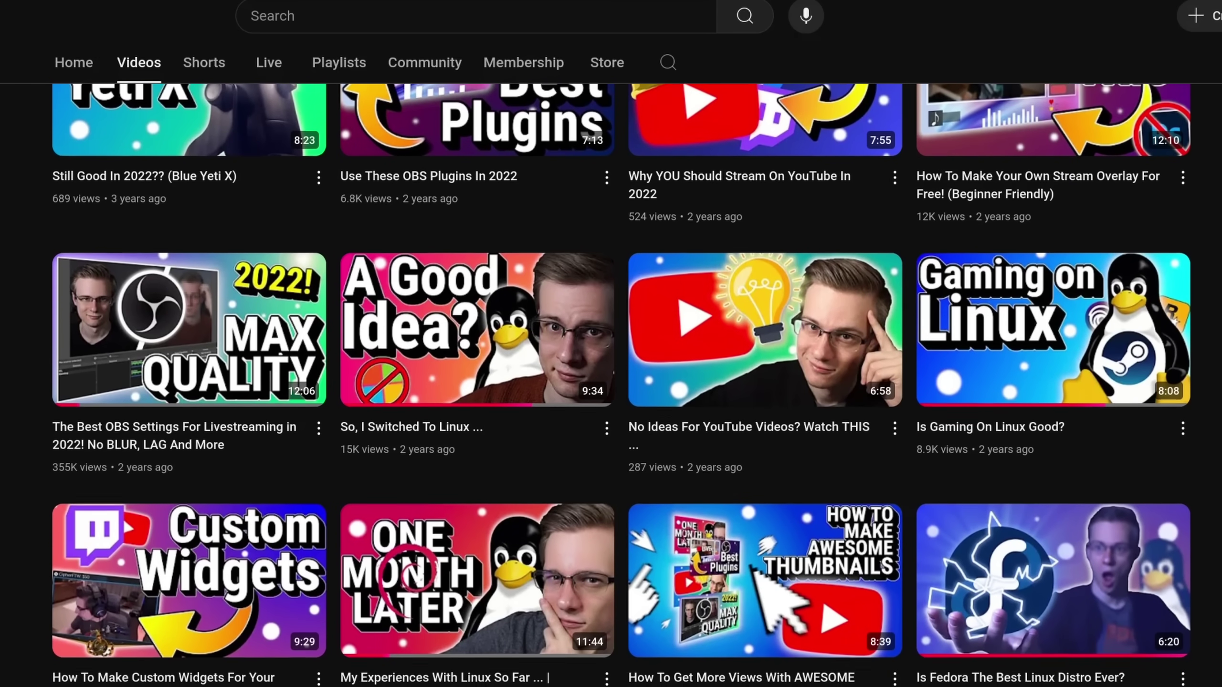
pyautogui.scroll(-3, 621, 385)
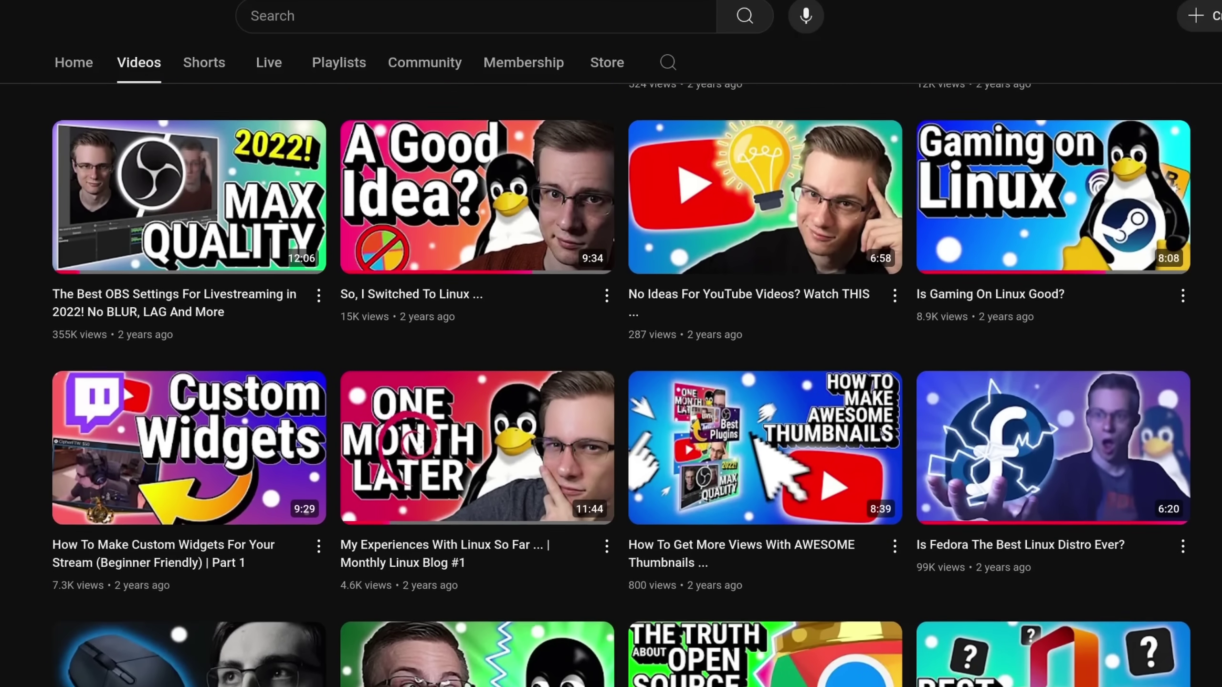
pyautogui.scroll(-3, 621, 385)
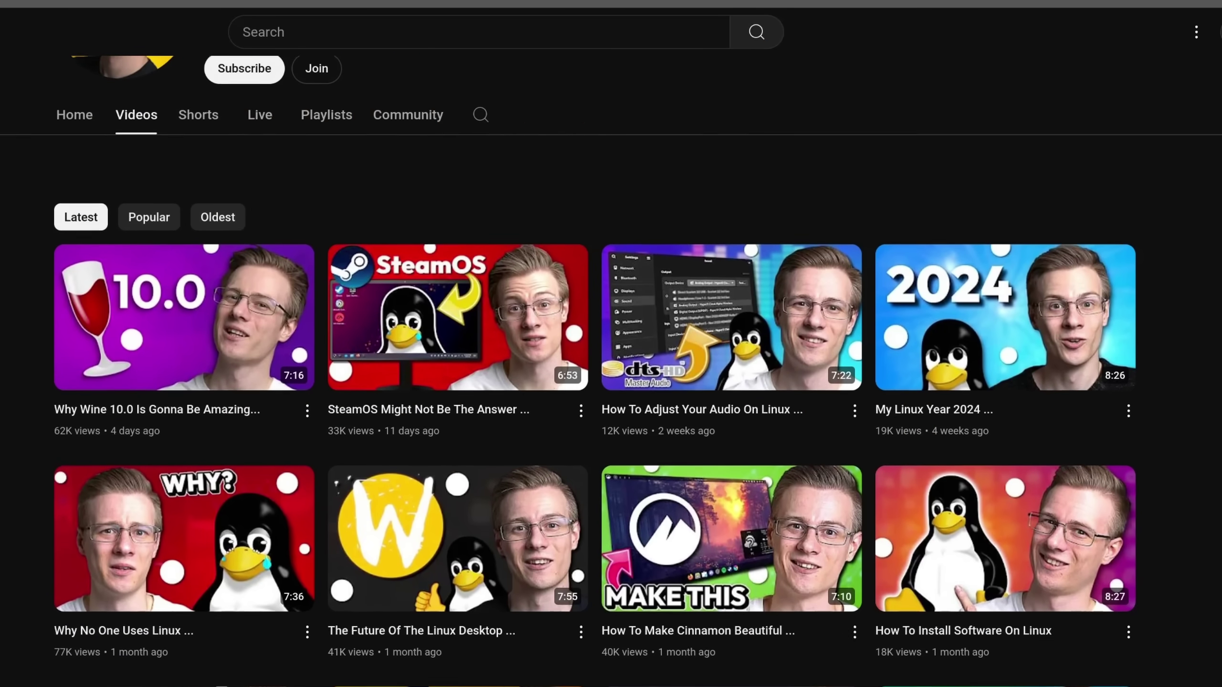
# - Open the channel's merch store in a new tab and scroll to Our Best Selling Products
pyautogui.middleClick(804, 172)
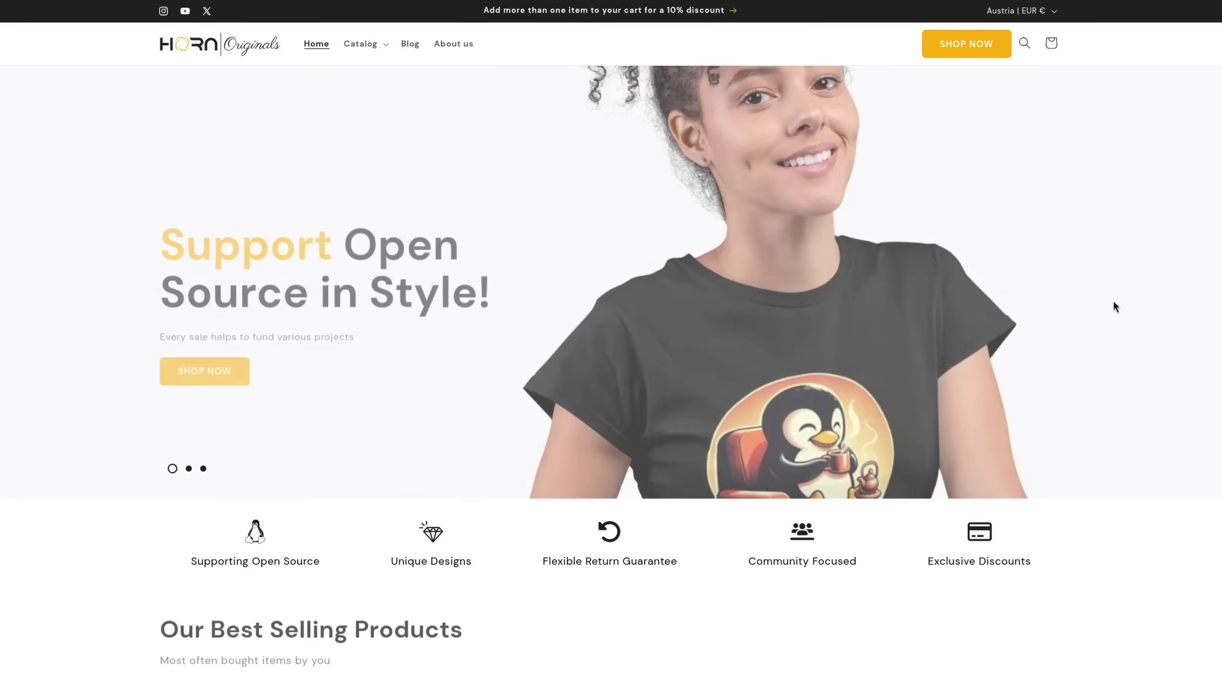
pyautogui.scroll(-5, 1112, 300)
pyautogui.scroll(-2, 1111, 302)
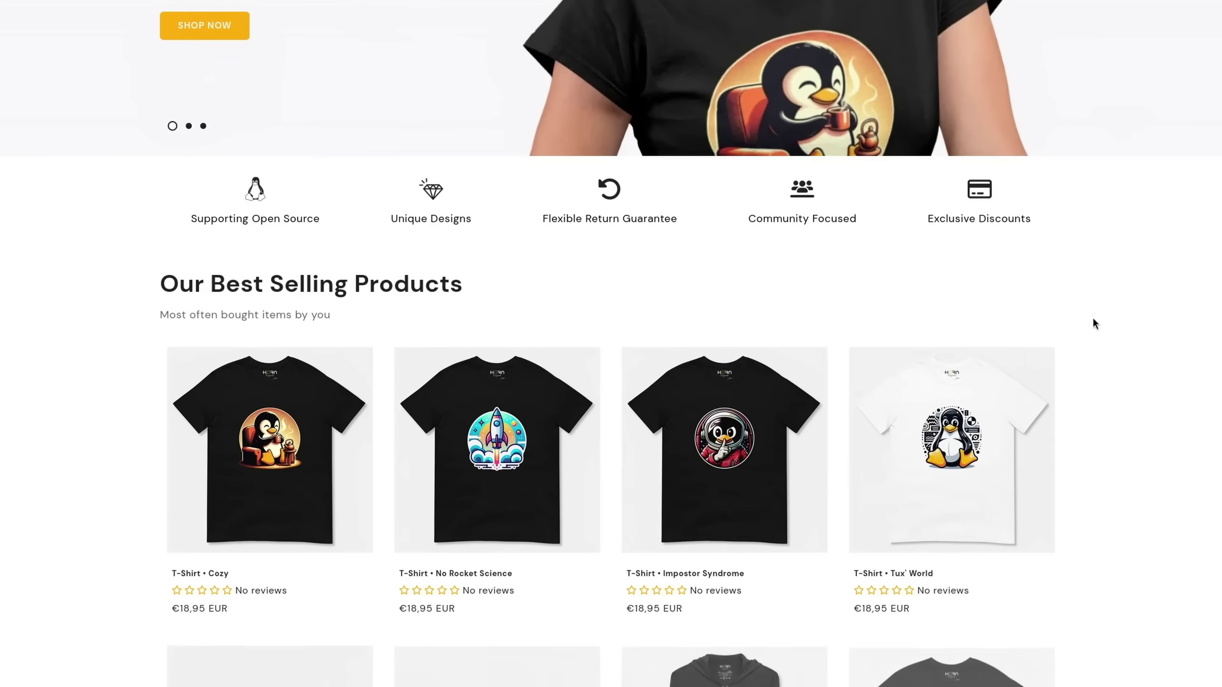